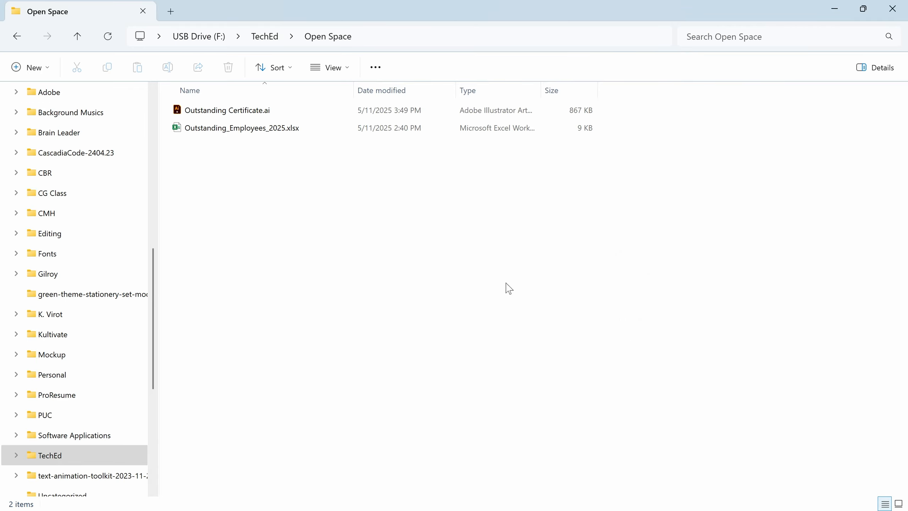
# Open Outstanding Certificate.ai and the Outstanding_Employees_2025.xlsx workbook from the Open Space folder
pyautogui.doubleClick(308, 113)
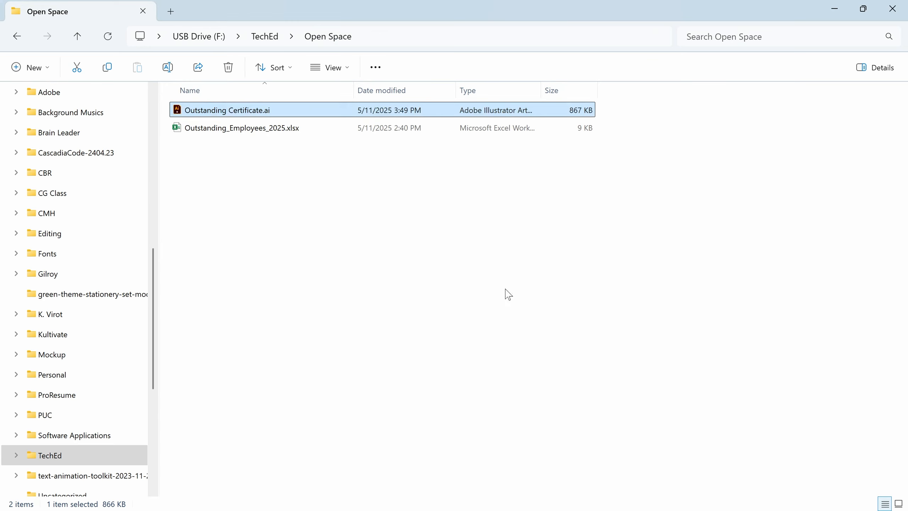
pyautogui.click(328, 128)
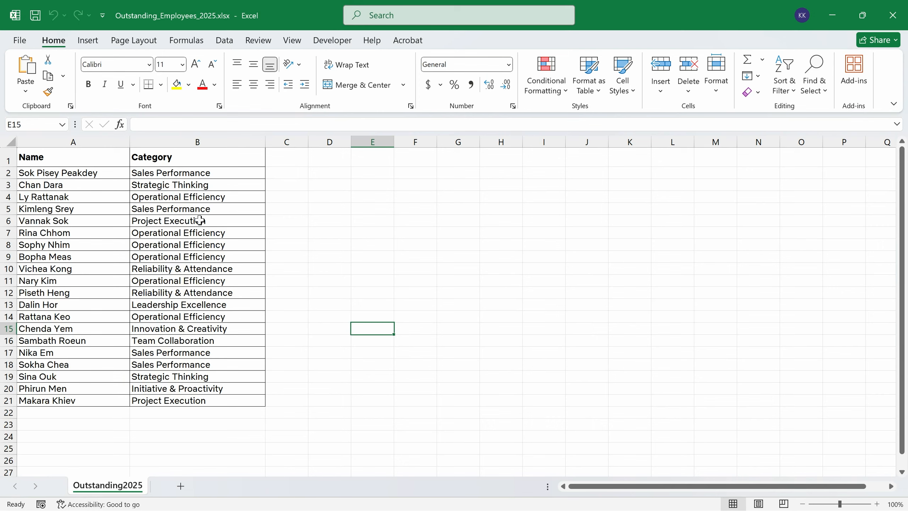
# Rename the Category header in B1 to CategoryAward, with no space
pyautogui.click(83, 154)
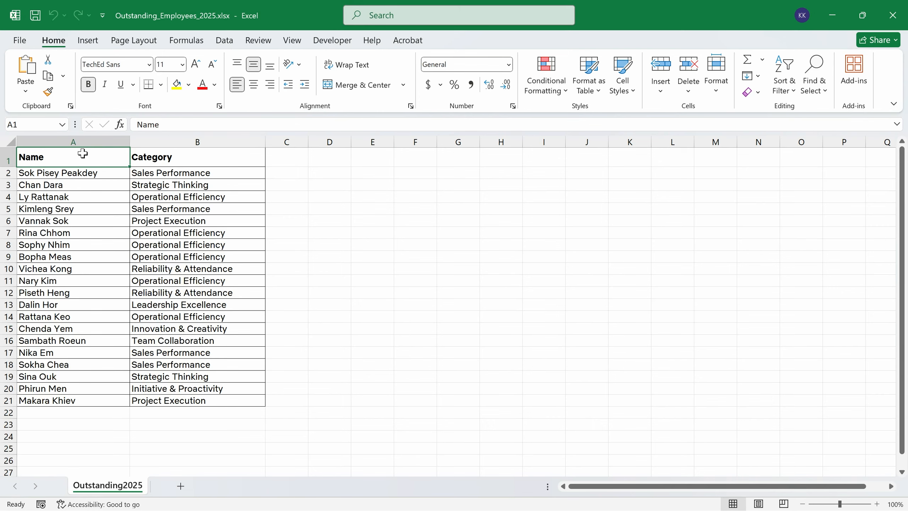
pyautogui.click(174, 159)
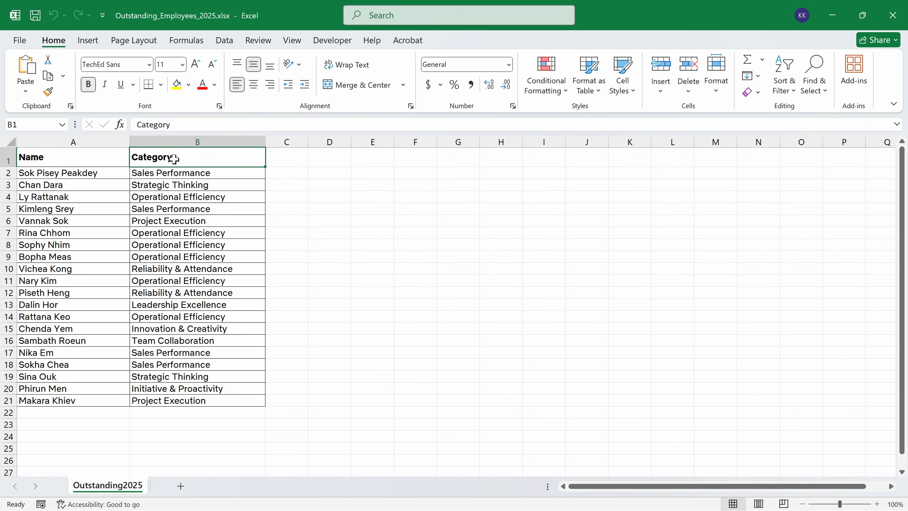
pyautogui.doubleClick(214, 154)
pyautogui.write('Award')
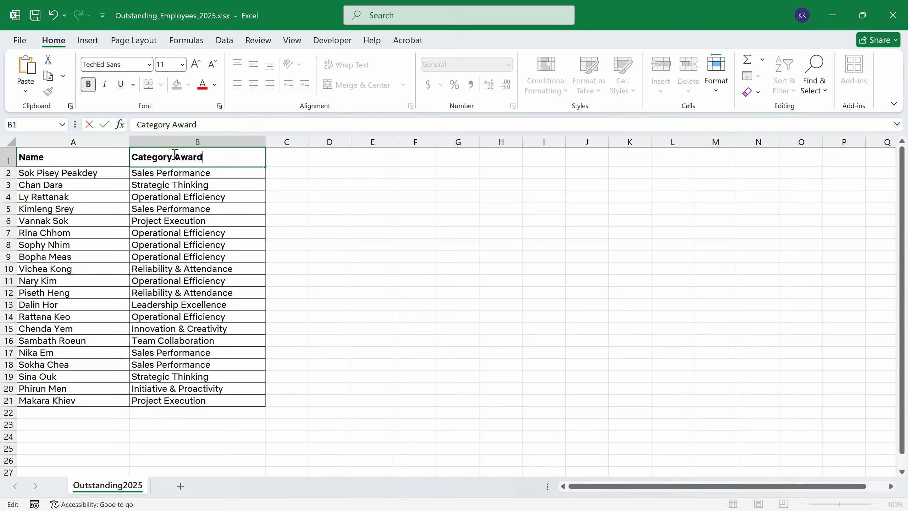
pyautogui.press('BackSpace')
pyautogui.click(332, 256)
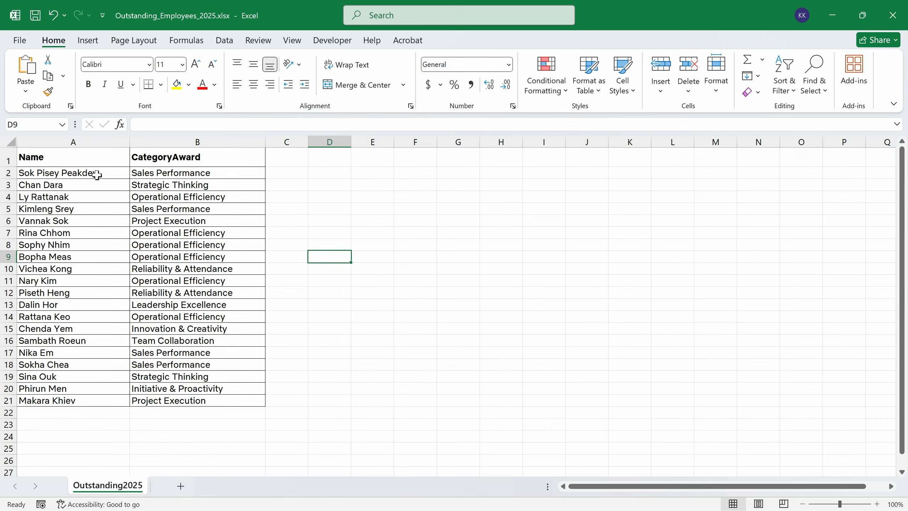
# Review the 20 employee names and award categories in columns A and B
pyautogui.moveTo(94, 174); pyautogui.dragTo(83, 400)
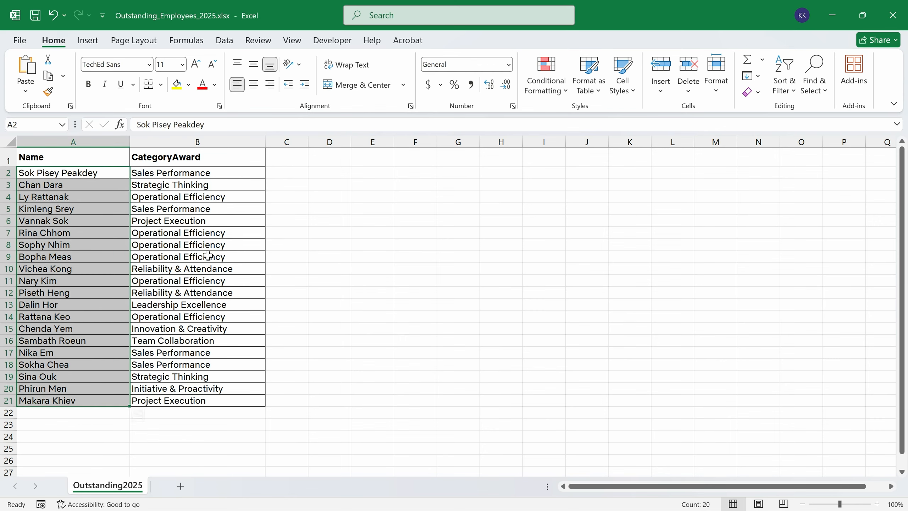
pyautogui.moveTo(238, 172); pyautogui.dragTo(229, 399)
pyautogui.click(508, 353)
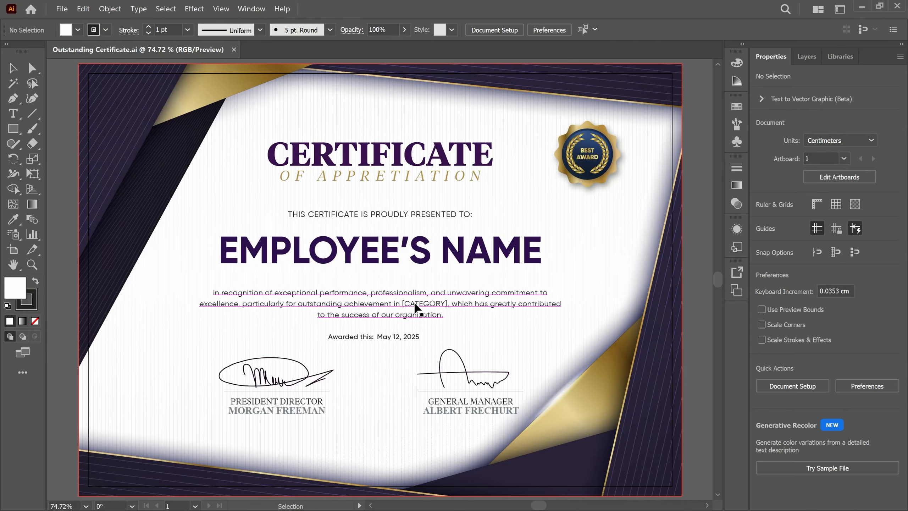
# Select the whole recognition paragraph containing the [CATEGORY] placeholder and copy it
pyautogui.click(415, 302)
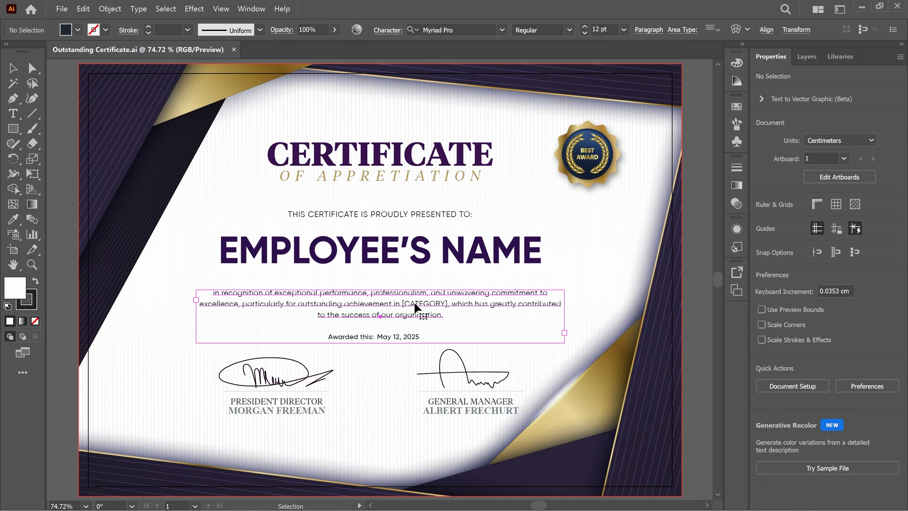
pyautogui.tripleClick(415, 303)
pyautogui.click(414, 303)
pyautogui.moveTo(403, 302); pyautogui.dragTo(448, 305)
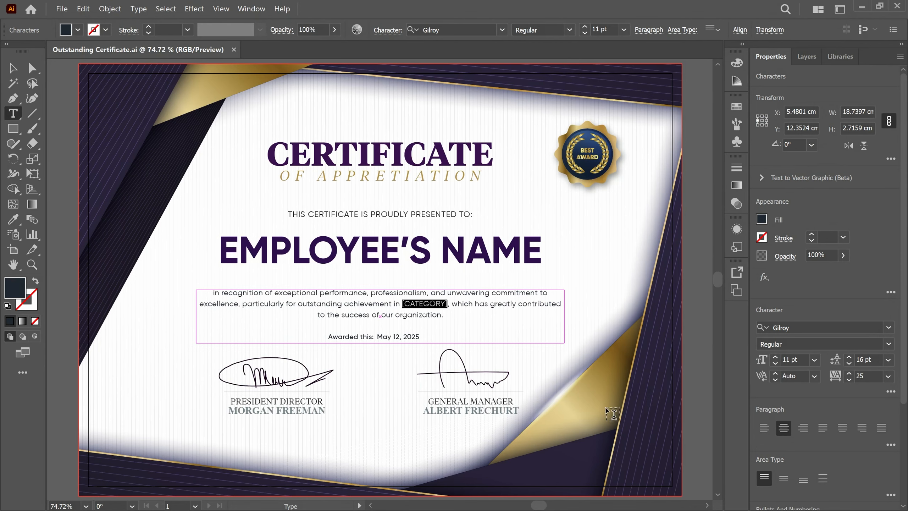
pyautogui.click(12, 68)
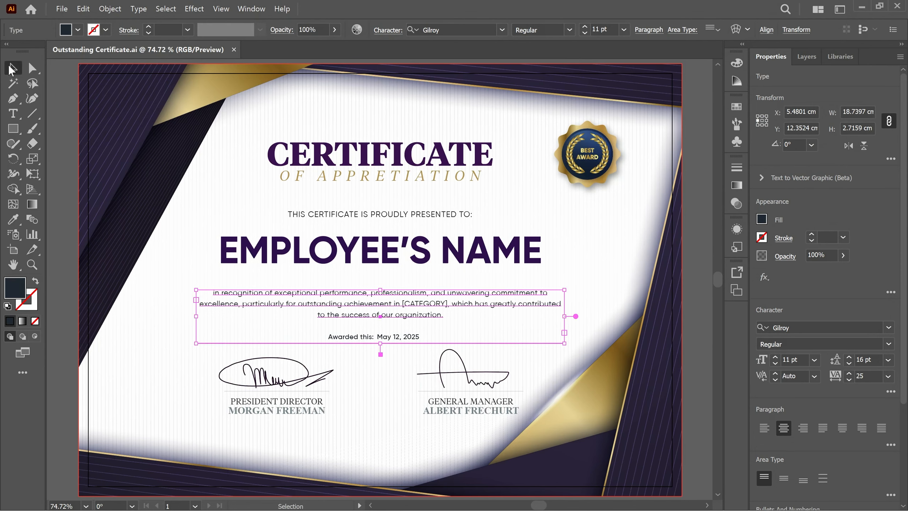
pyautogui.click(329, 254)
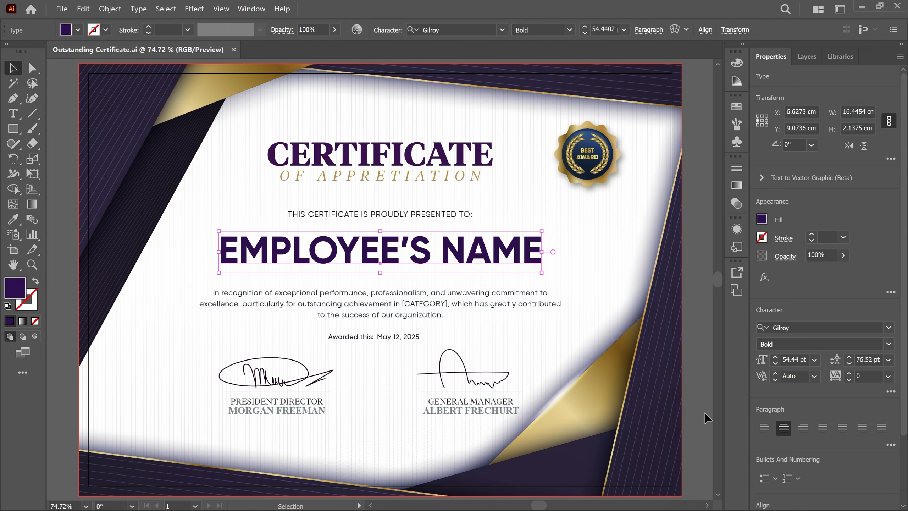
pyautogui.click(432, 308)
pyautogui.tripleClick(439, 308)
pyautogui.hotkey('ctrl', 'c')
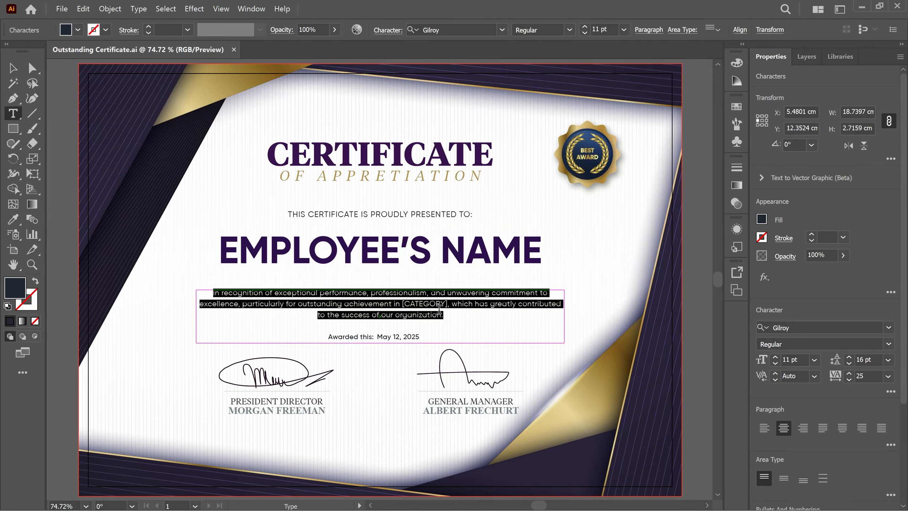
pyautogui.press('ctrl')
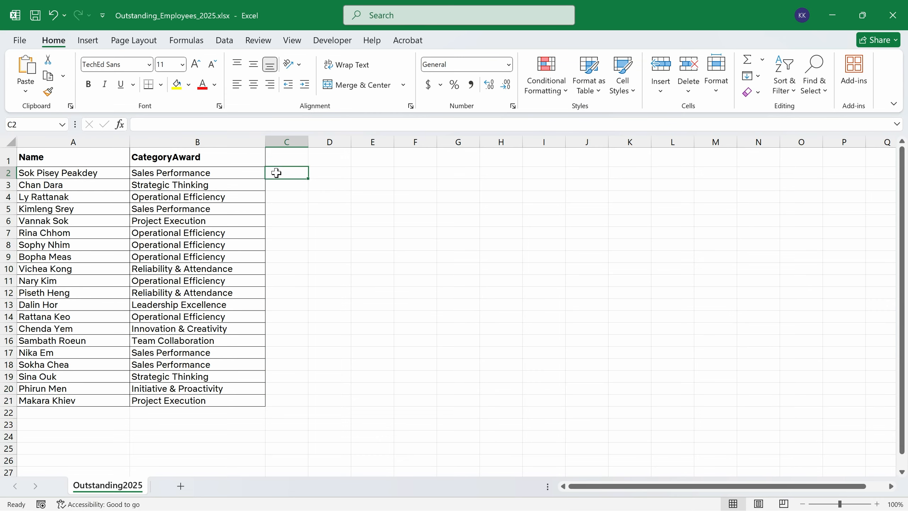
# Paste the recognition paragraph into C2, replacing [CATEGORY] with Sales Performance
pyautogui.doubleClick(277, 173)
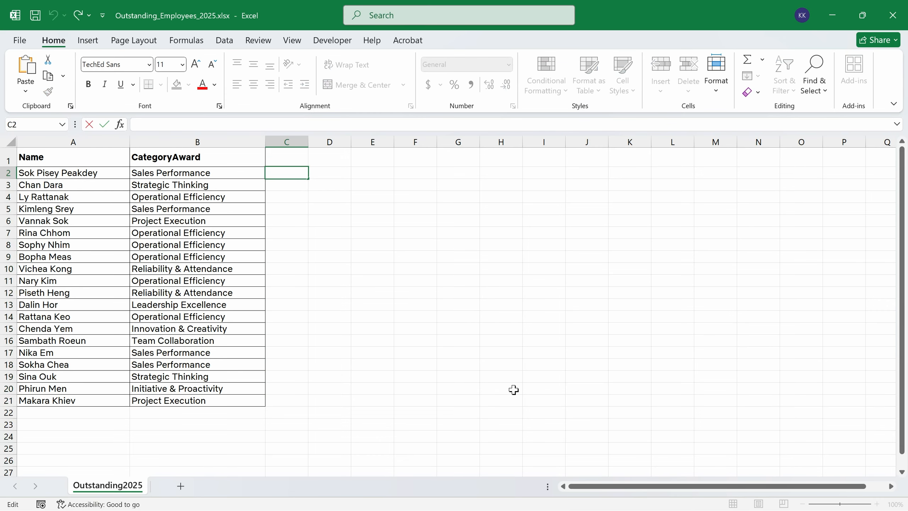
pyautogui.hotkey('ctrl', 'v')
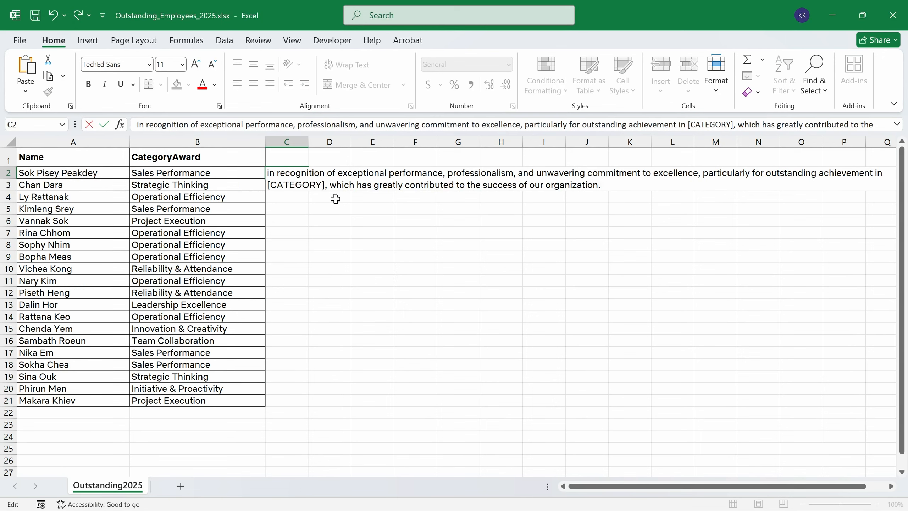
pyautogui.moveTo(326, 185); pyautogui.dragTo(268, 186)
pyautogui.write('Sales P')
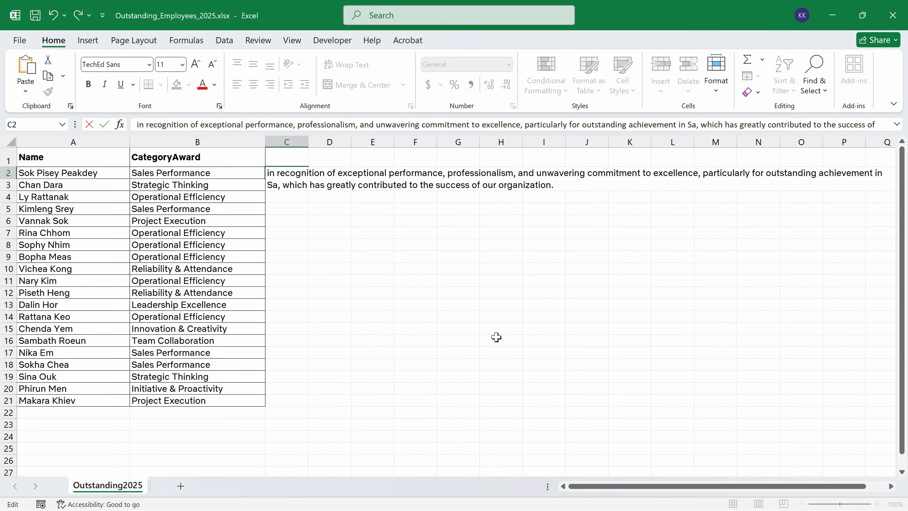
pyautogui.write('erforma')
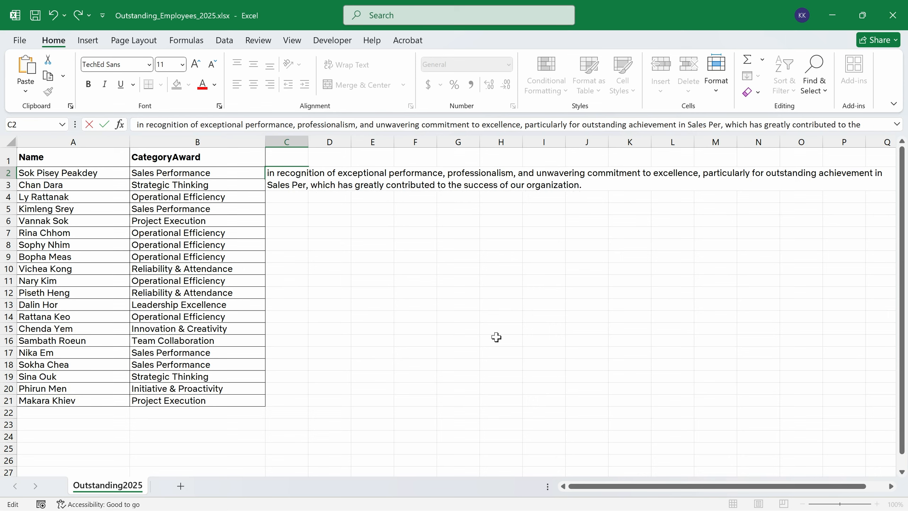
pyautogui.write('nce')
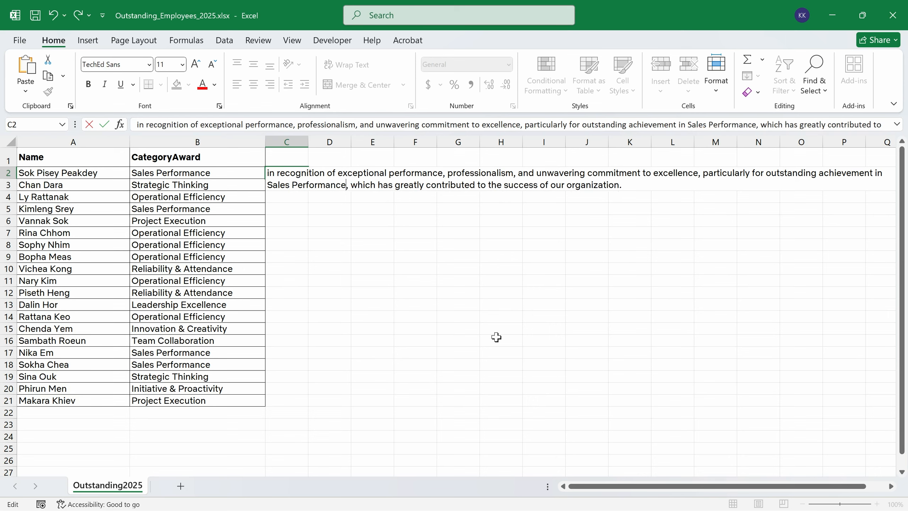
pyautogui.hotkey('ctrl', 'shift', 'End')
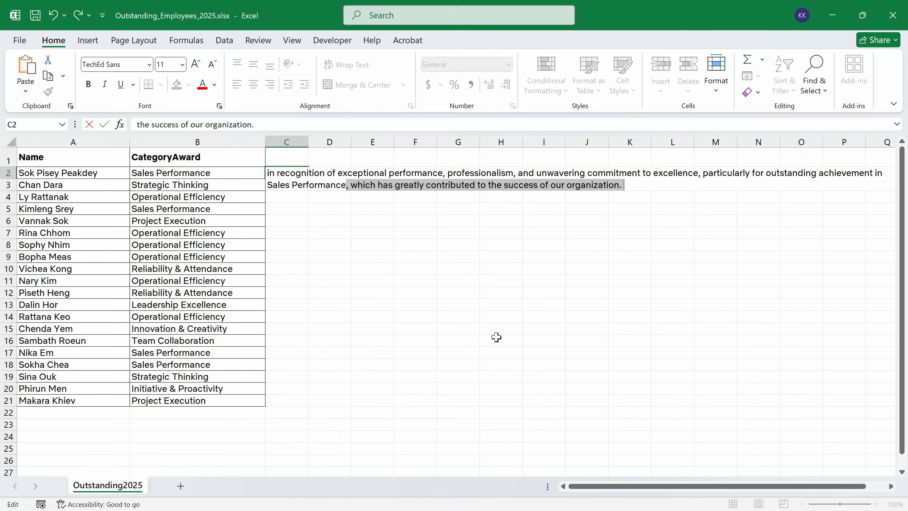
pyautogui.click(289, 197)
pyautogui.press('Up')
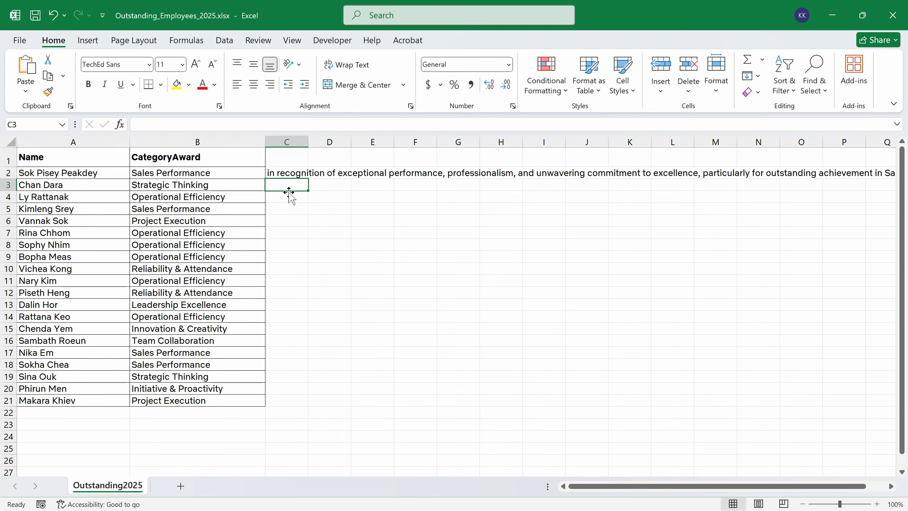
# Copy the C2 recognition sentence into C3 as well
pyautogui.press('Up')
pyautogui.hotkey('shift', 'Down')
pyautogui.press('F2')
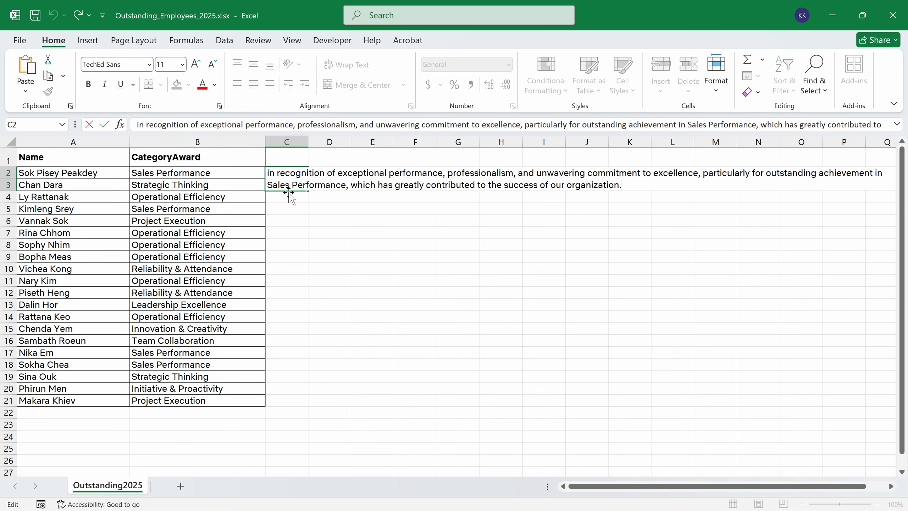
pyautogui.hotkey('ctrl', 'Return')
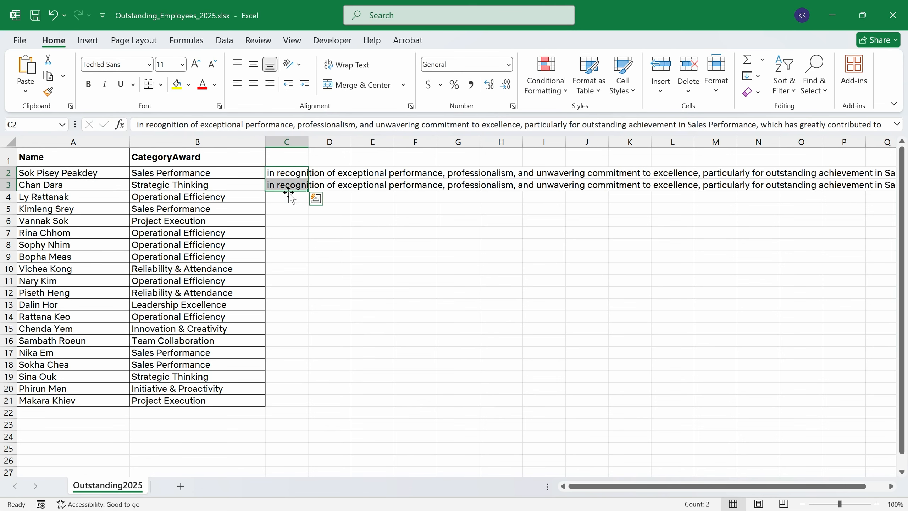
# Change the category in C3's sentence from Sales Performance to Strategic Thinking
pyautogui.click(297, 184)
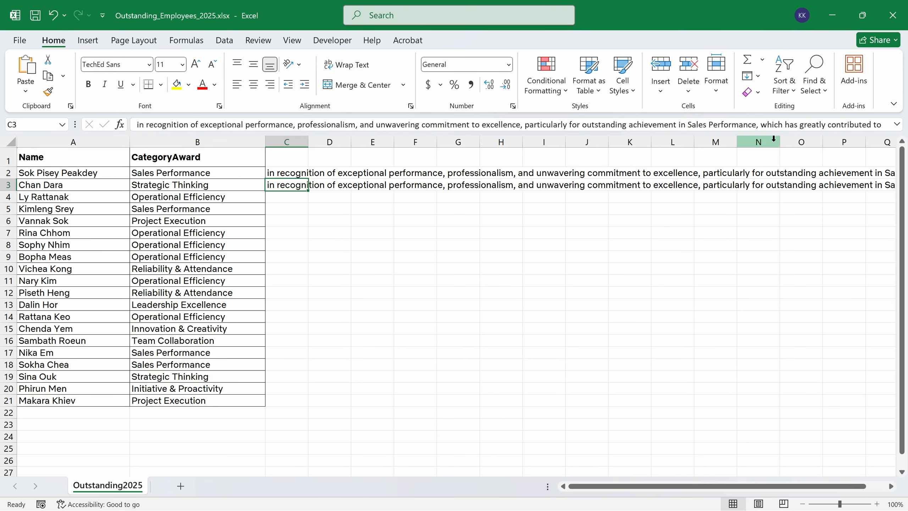
pyautogui.click(897, 124)
pyautogui.moveTo(688, 126); pyautogui.dragTo(757, 125)
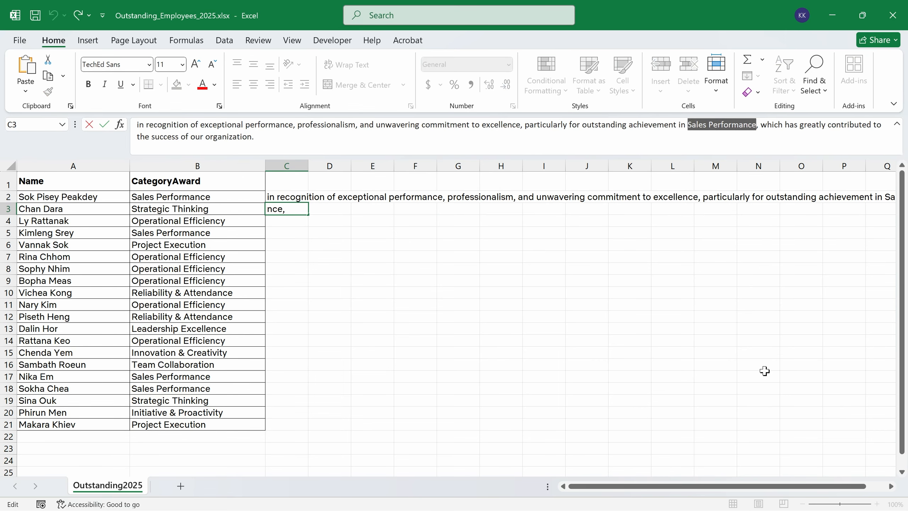
pyautogui.write('Stra')
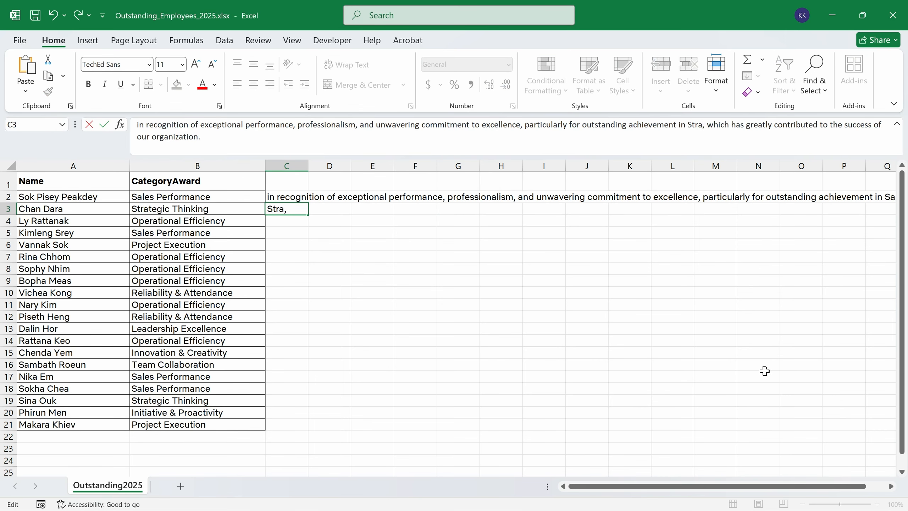
pyautogui.write('tegic')
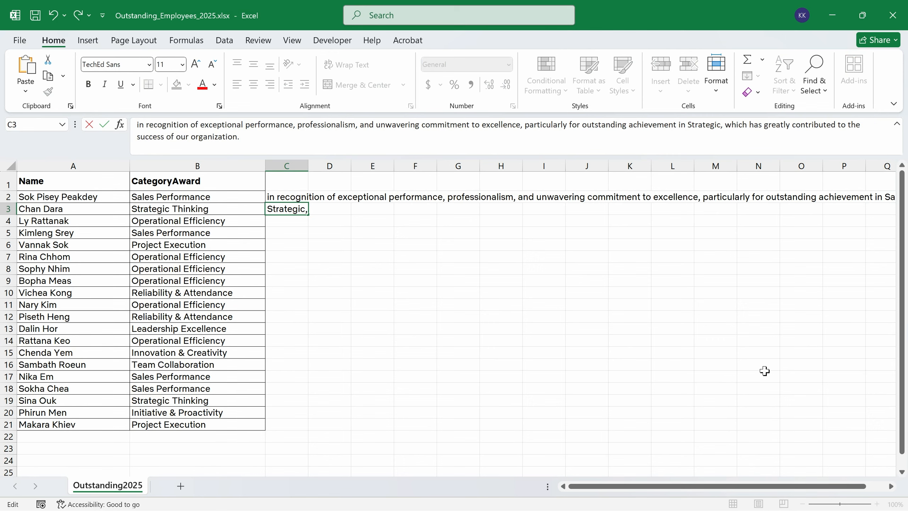
pyautogui.write(' Thin')
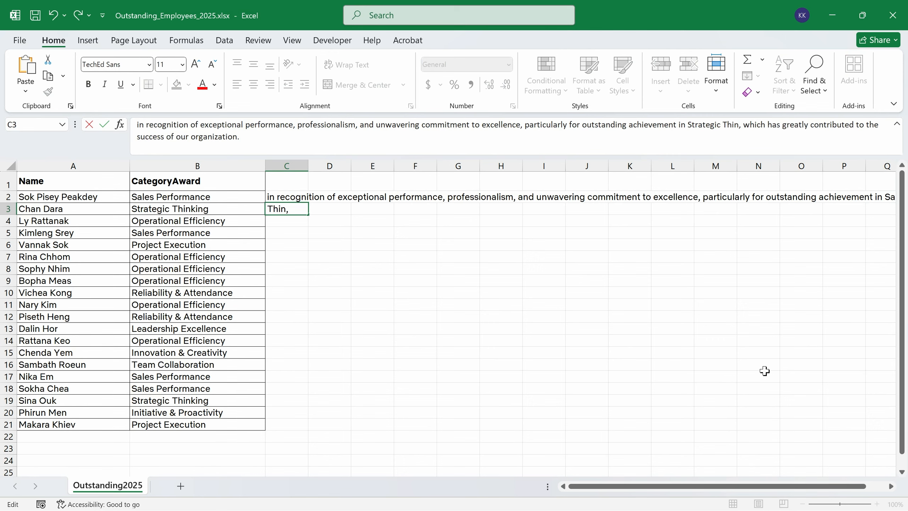
pyautogui.write('king')
pyautogui.press('Return')
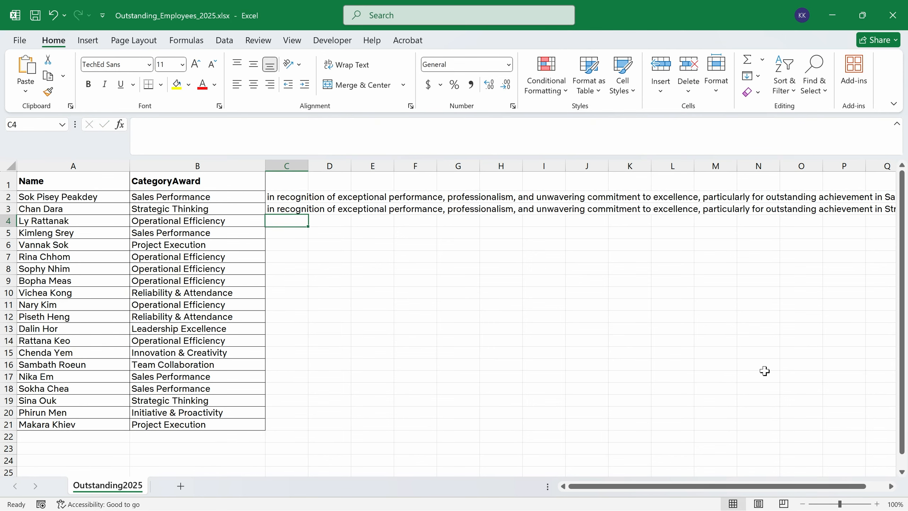
pyautogui.press('Up')
pyautogui.press('Up')
pyautogui.hotkey('shift', 'Down')
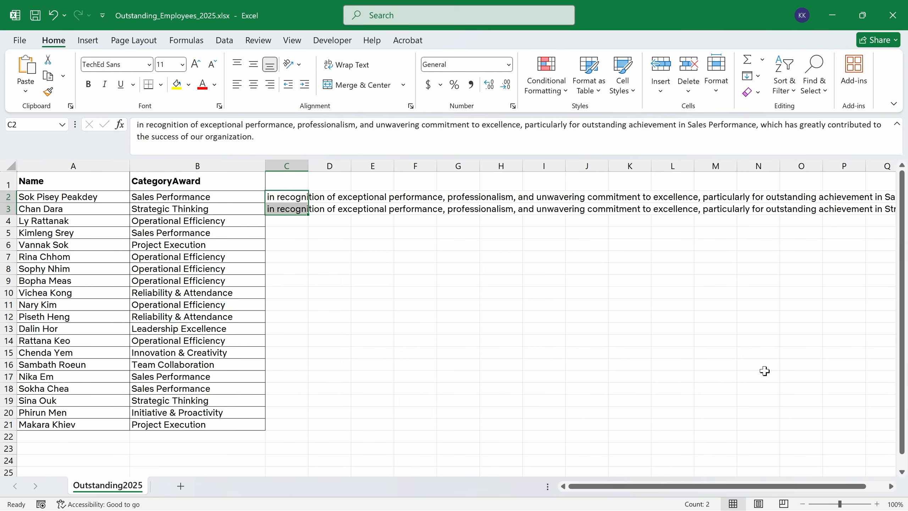
# Flash Fill the sentences down to row 21 so each ends with its row's category
pyautogui.moveTo(306, 215); pyautogui.dragTo(309, 429)
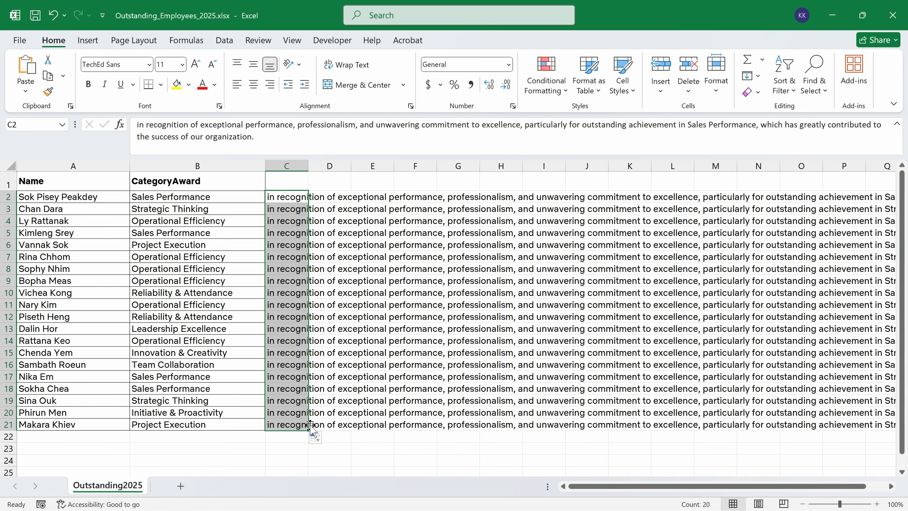
pyautogui.click(316, 437)
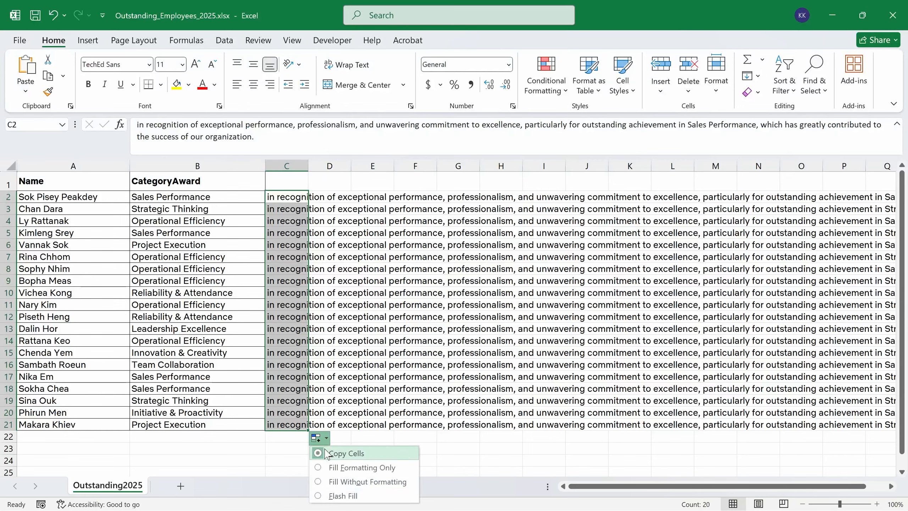
pyautogui.click(357, 497)
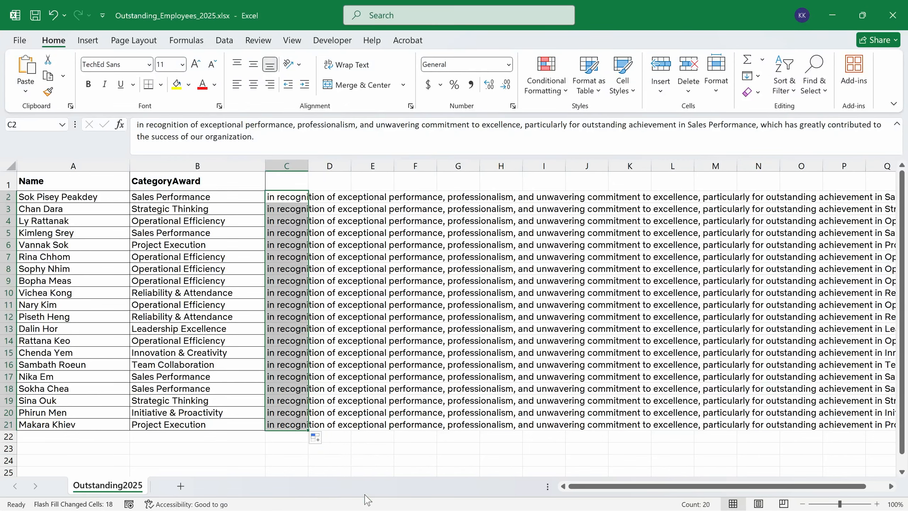
# Verify that C20 and C16 carry their rows' award categories, such as Team Collaboration
pyautogui.click(283, 416)
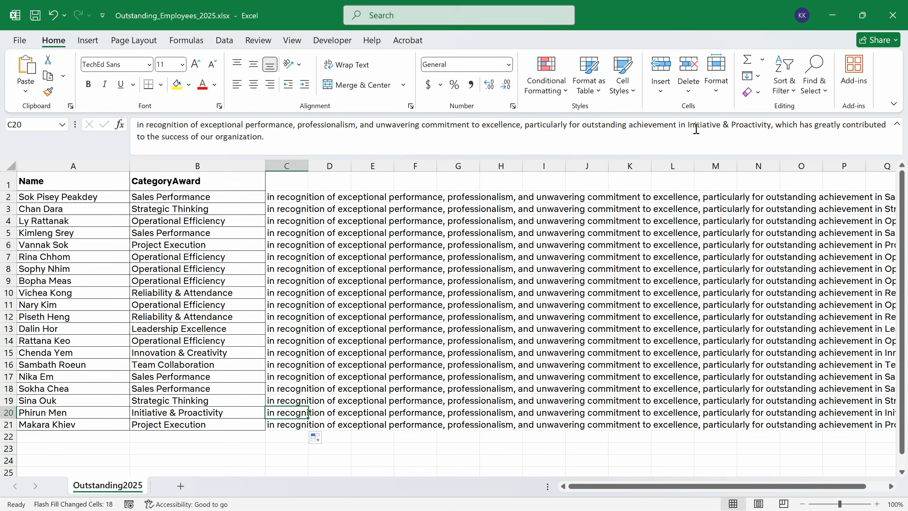
pyautogui.moveTo(691, 125); pyautogui.dragTo(771, 124)
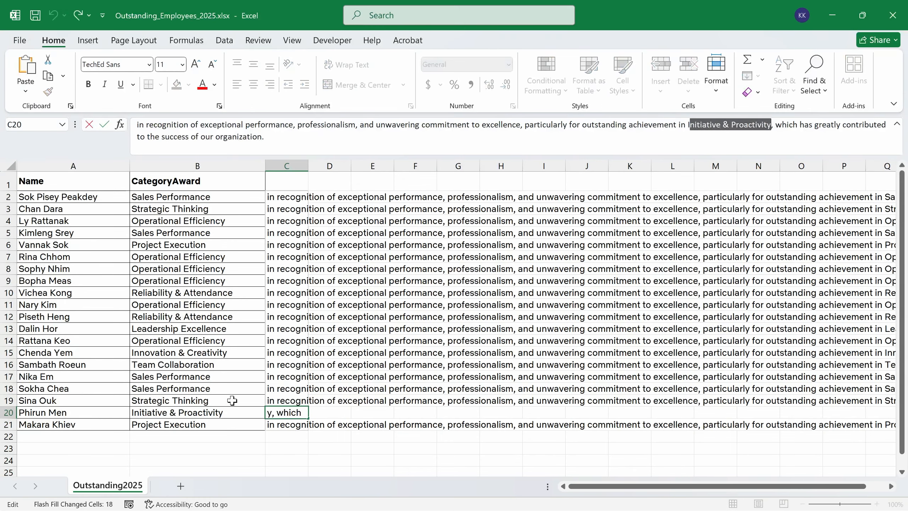
pyautogui.click(219, 414)
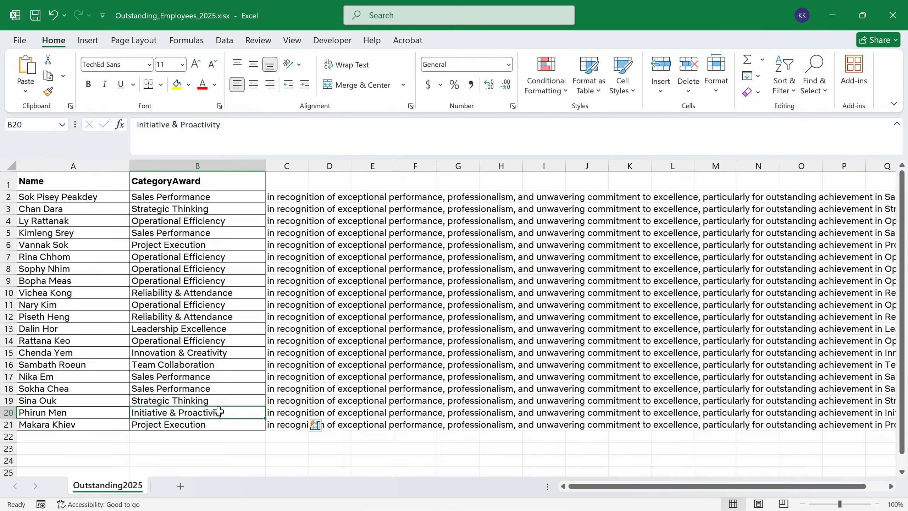
pyautogui.click(200, 365)
pyautogui.click(287, 365)
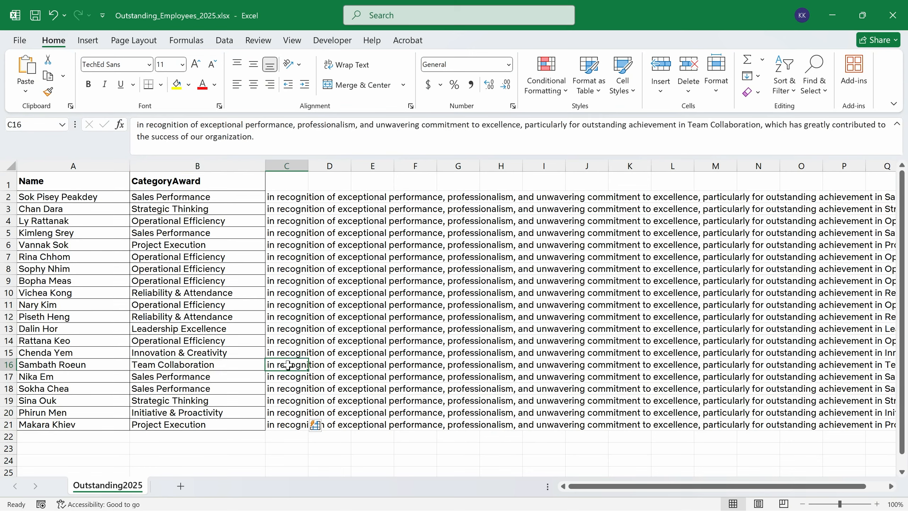
pyautogui.moveTo(692, 125); pyautogui.dragTo(756, 126)
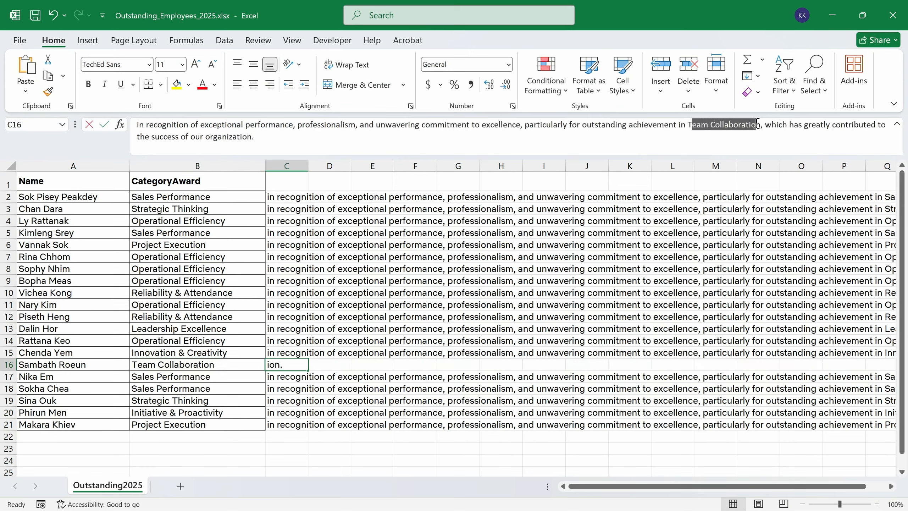
pyautogui.click(431, 439)
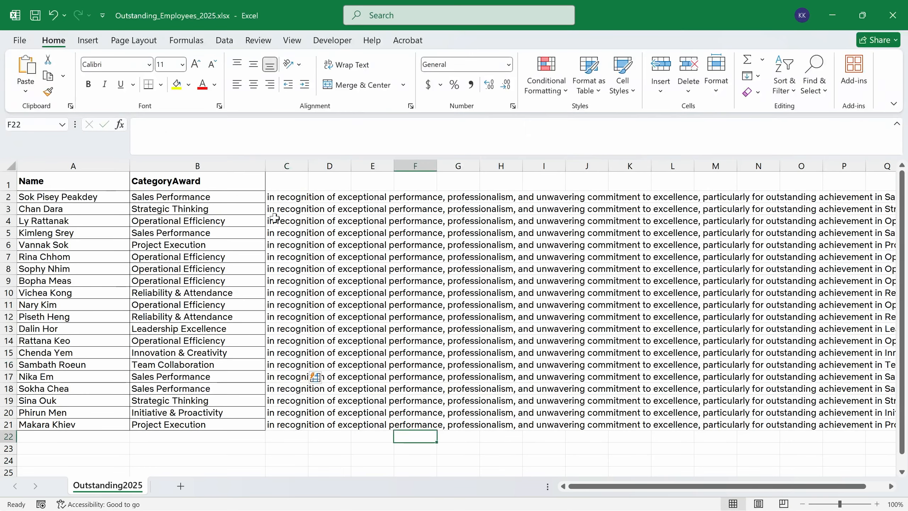
# Enter Body as the header of column C
pyautogui.click(290, 182)
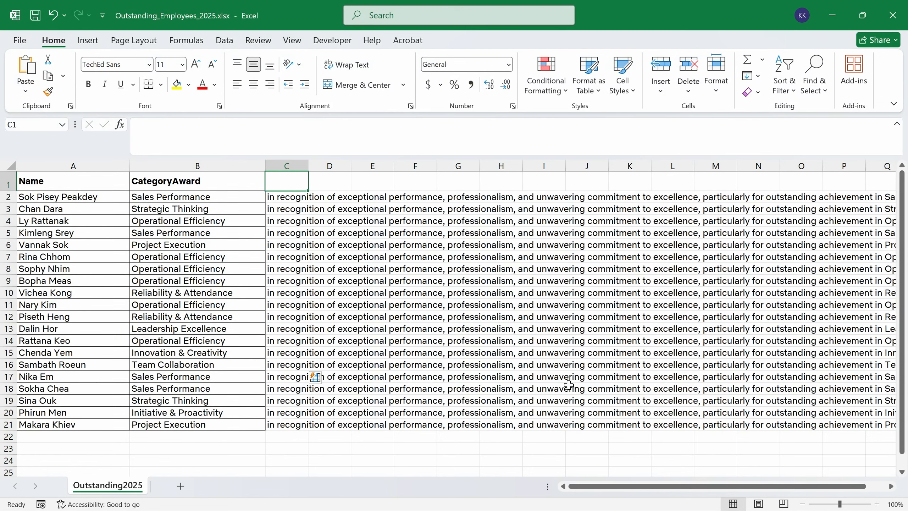
pyautogui.write('Bod')
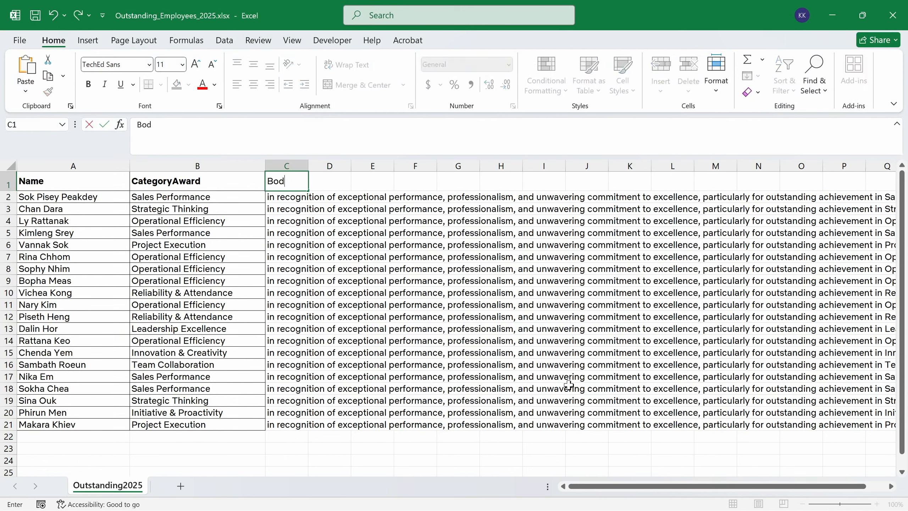
pyautogui.write('y')
pyautogui.press('Return')
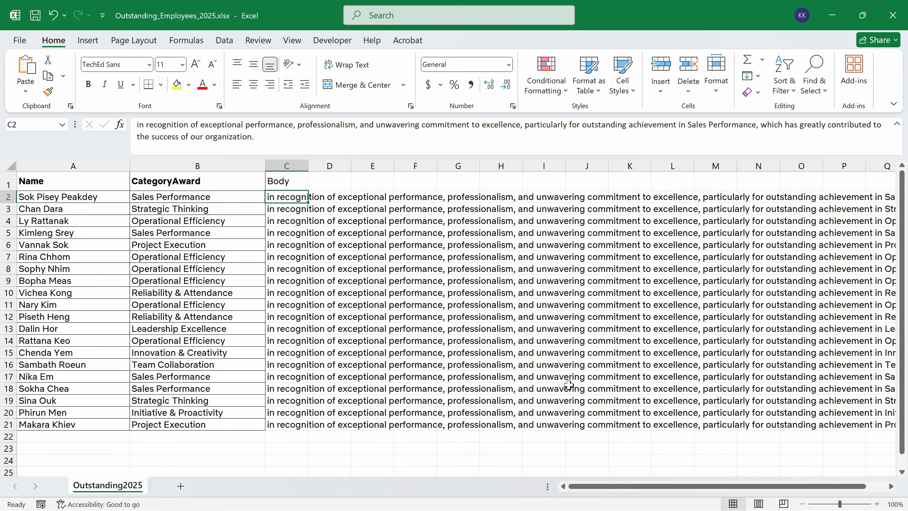
# Make the Body header in C1 bold
pyautogui.press('Up')
pyautogui.hotkey('ctrl', 'b')
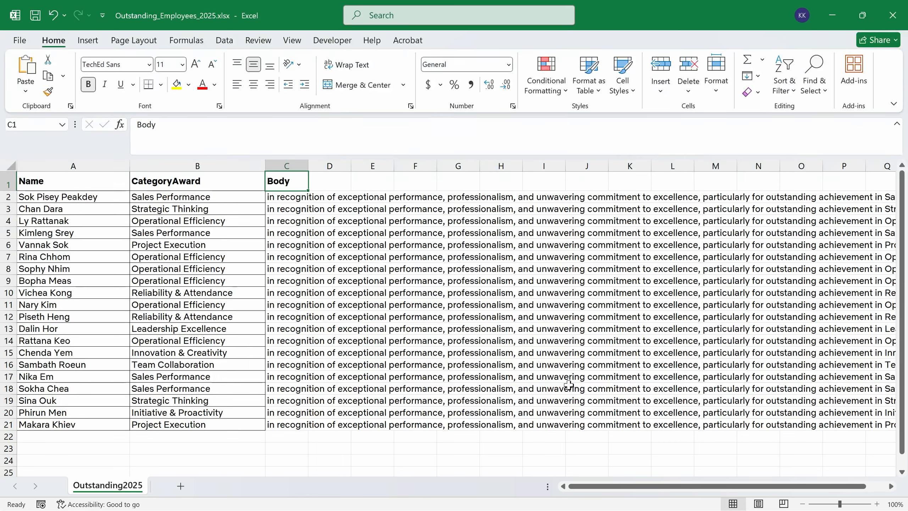
pyautogui.press('Down')
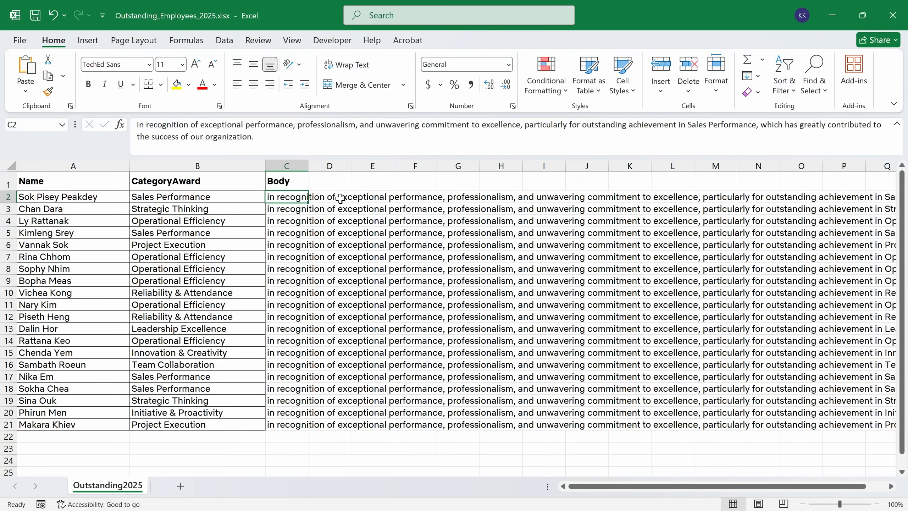
# Apply All Borders to C1:C21 and widen column C
pyautogui.moveTo(298, 182); pyautogui.dragTo(299, 420)
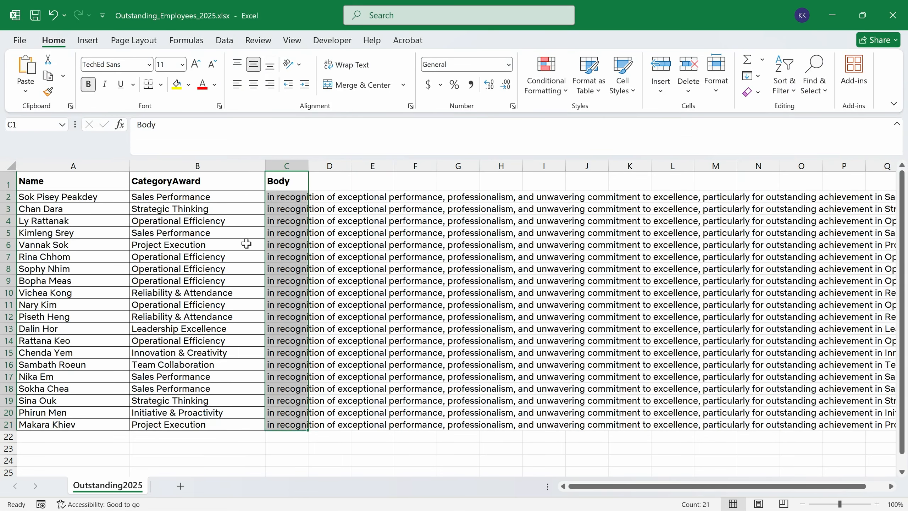
pyautogui.click(161, 86)
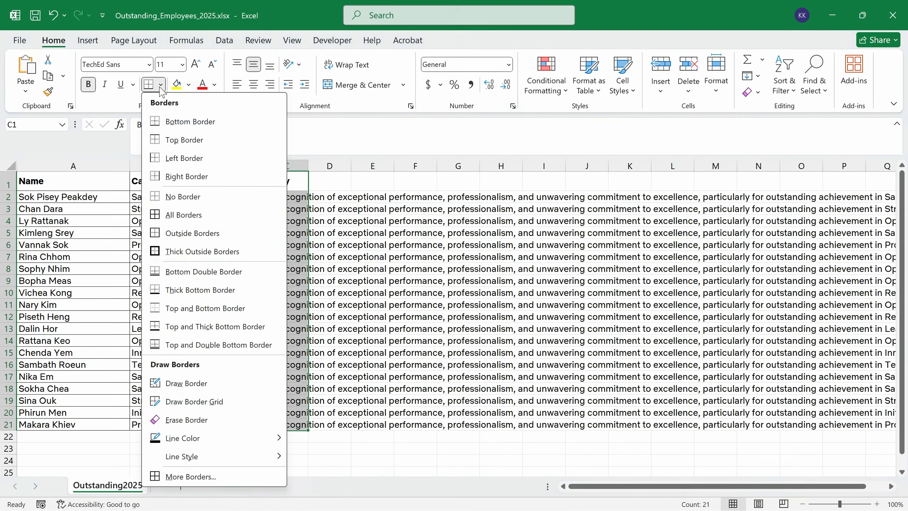
pyautogui.click(183, 214)
pyautogui.moveTo(308, 166); pyautogui.dragTo(487, 166)
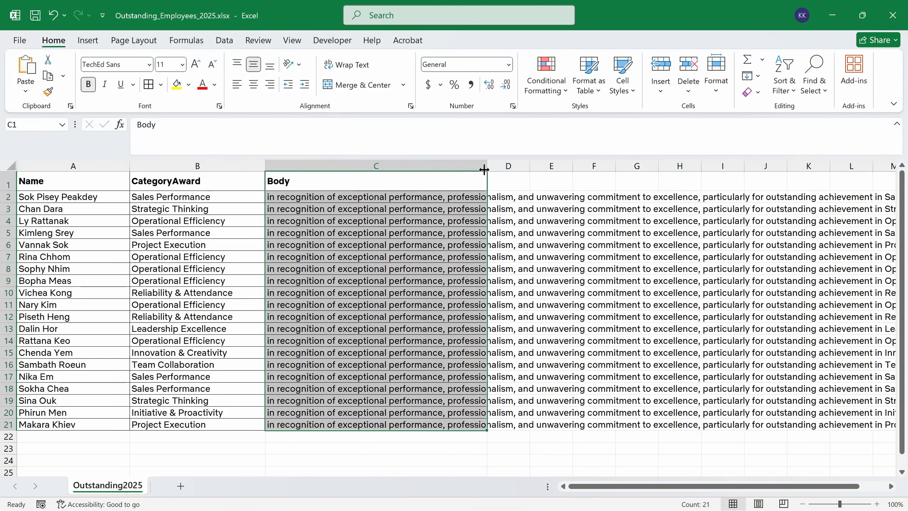
pyautogui.click(523, 447)
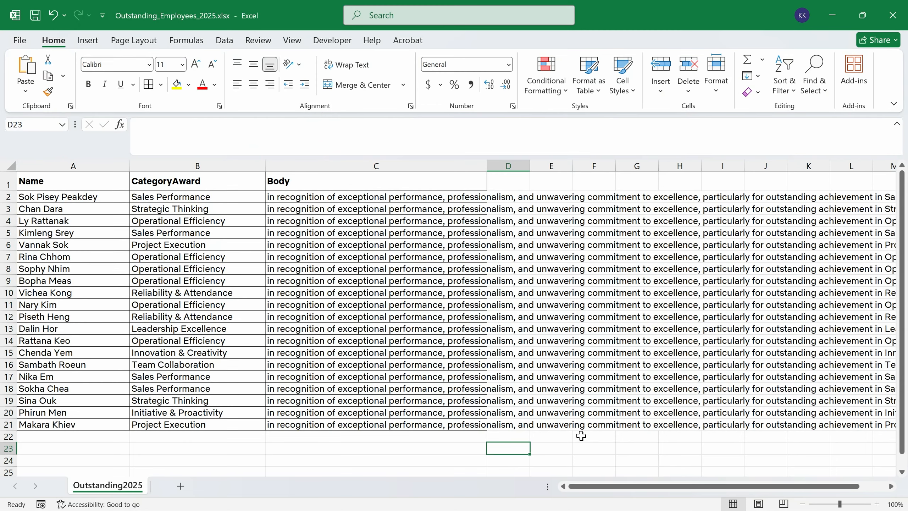
pyautogui.press('F12')
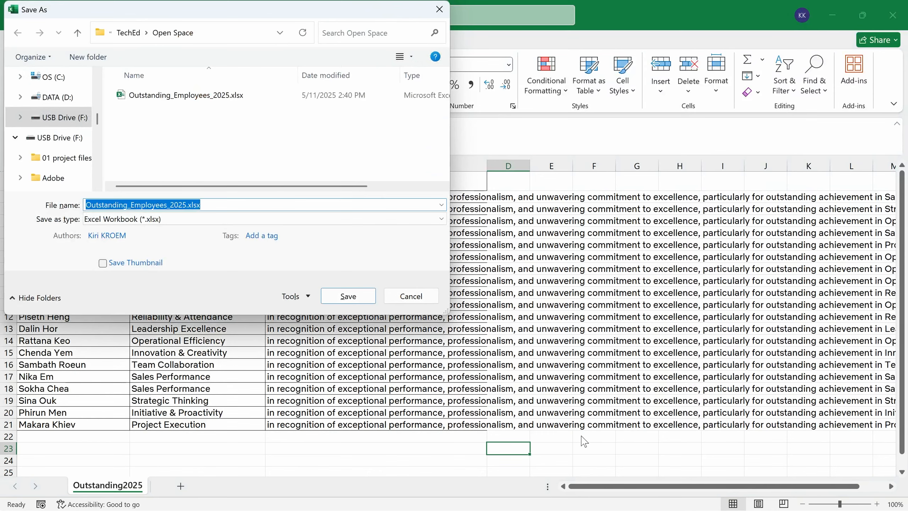
# Save the workbook as Outstanding_Employees_2025.csv in CSV (Comma delimited) format
pyautogui.click(338, 219)
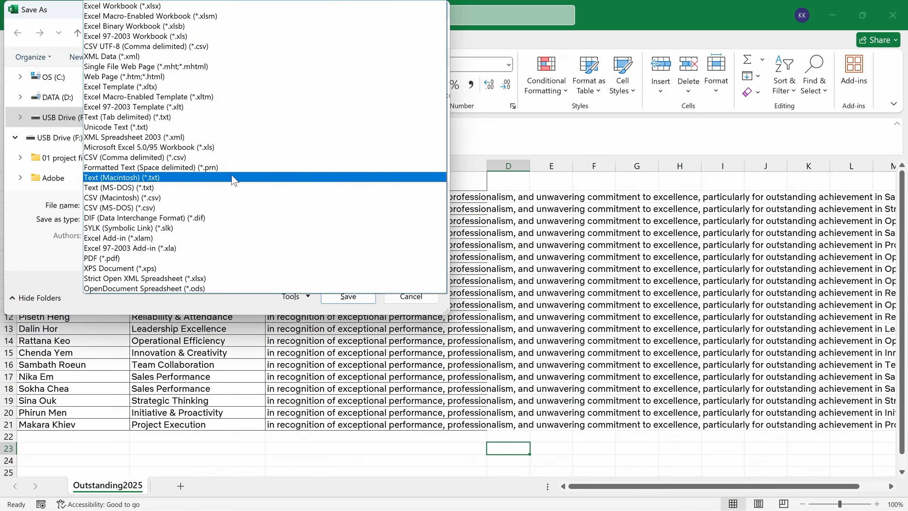
pyautogui.click(209, 158)
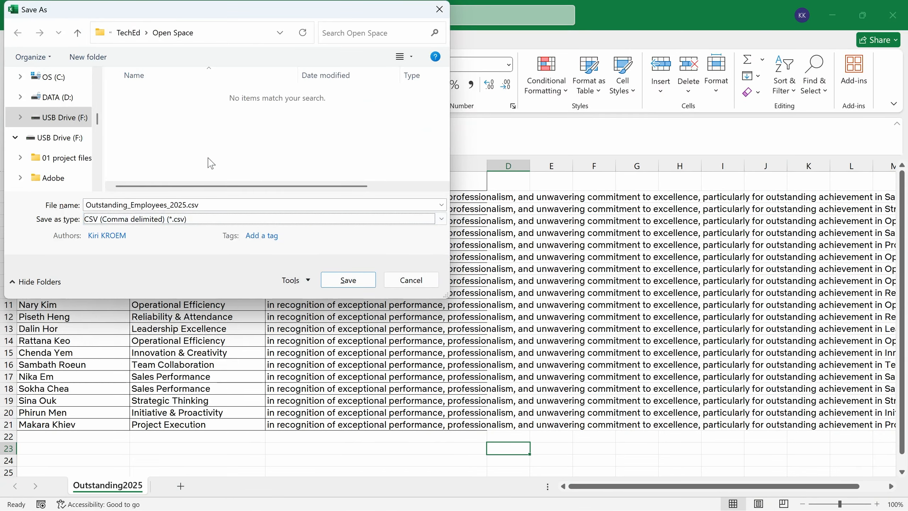
pyautogui.click(340, 282)
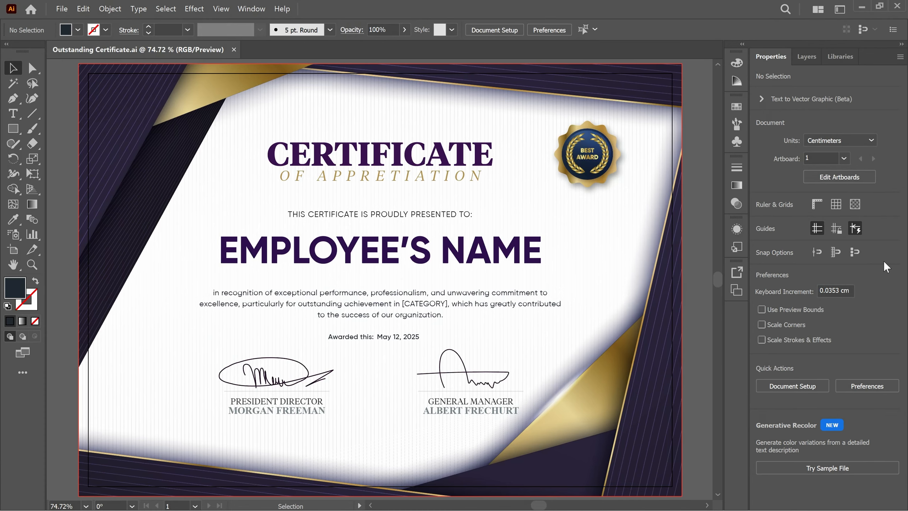
# Show the Variables panel from the Window menu
pyautogui.click(251, 8)
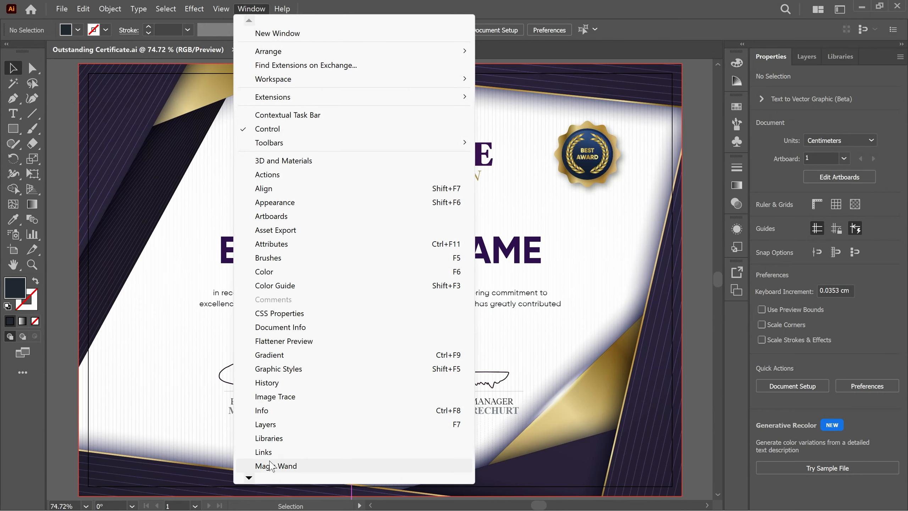
pyautogui.moveTo(250, 480)
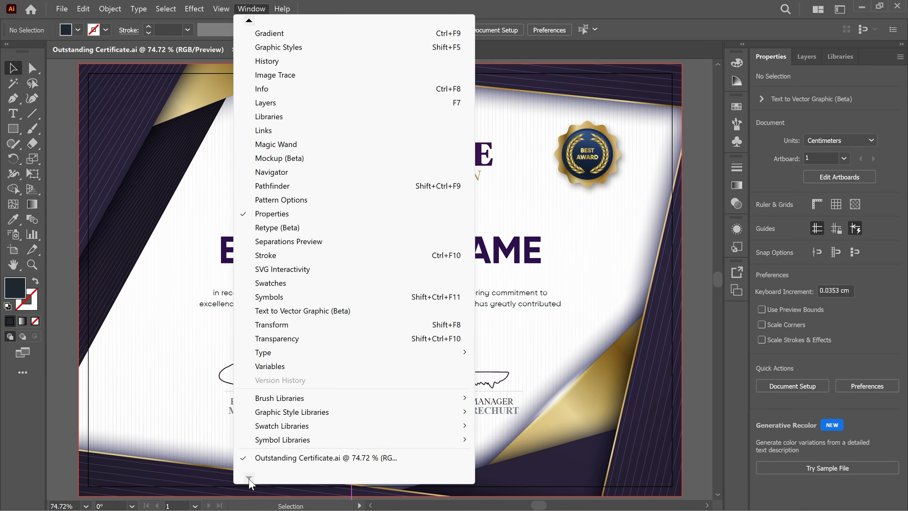
pyautogui.click(303, 369)
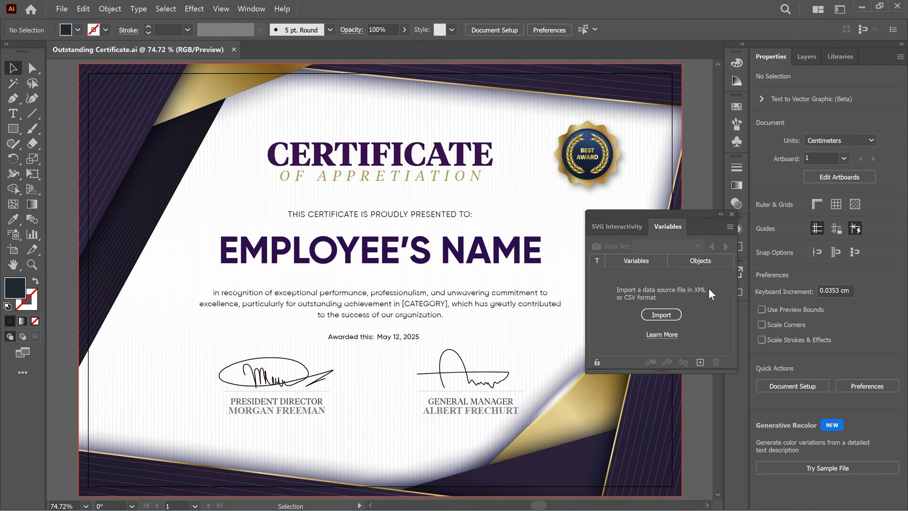
# Import Outstanding_Employees_2025.csv into the Variables panel as the data source
pyautogui.click(667, 316)
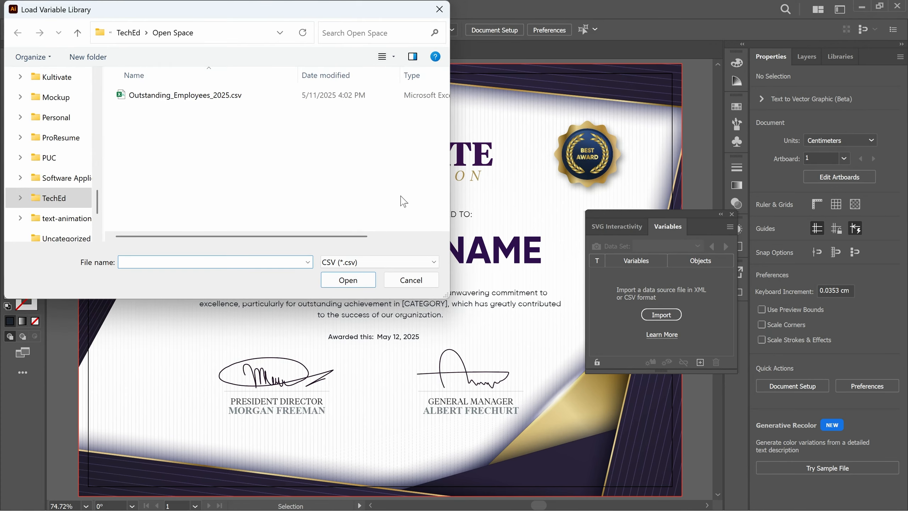
pyautogui.click(262, 101)
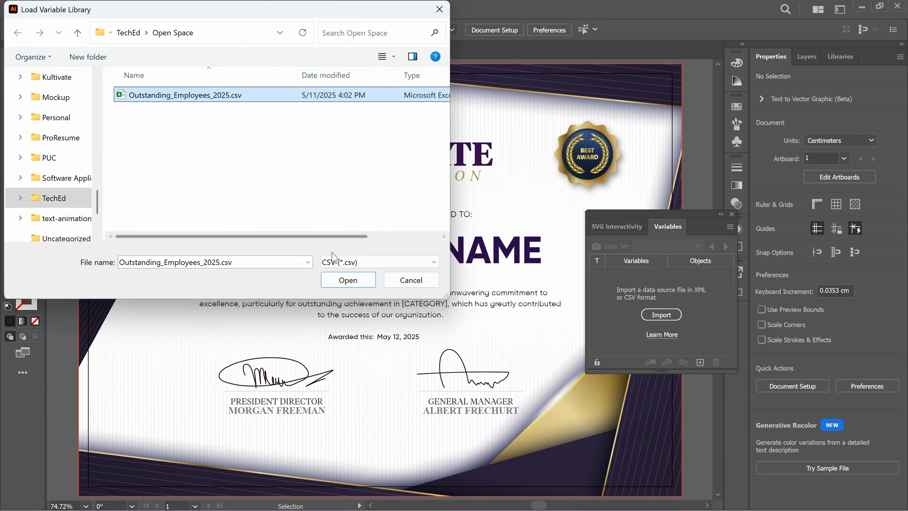
pyautogui.click(347, 280)
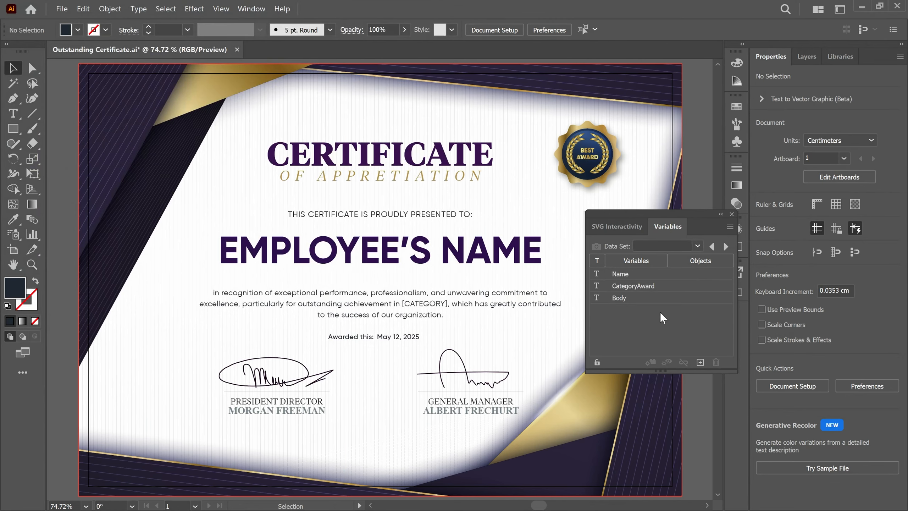
# Bind Name to the EMPLOYEE'S NAME text and Body to the paragraph, then show Data Set 1
pyautogui.click(479, 261)
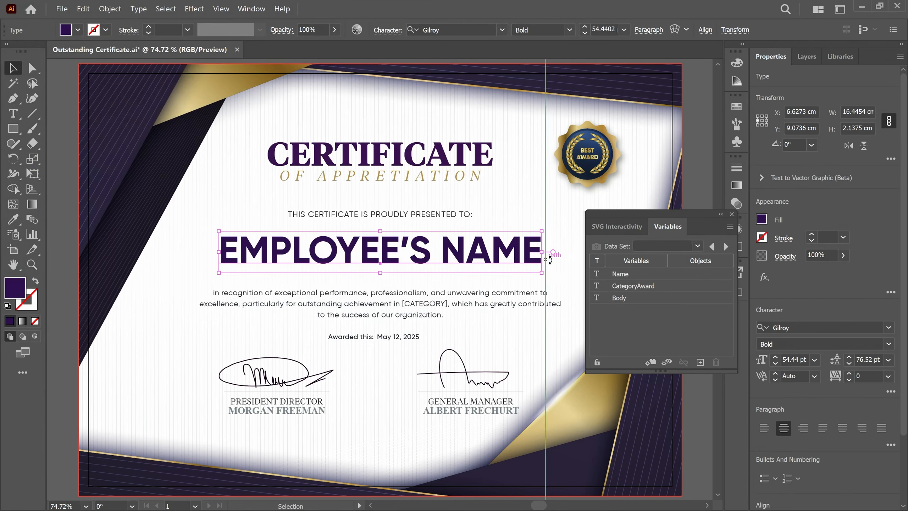
pyautogui.click(652, 276)
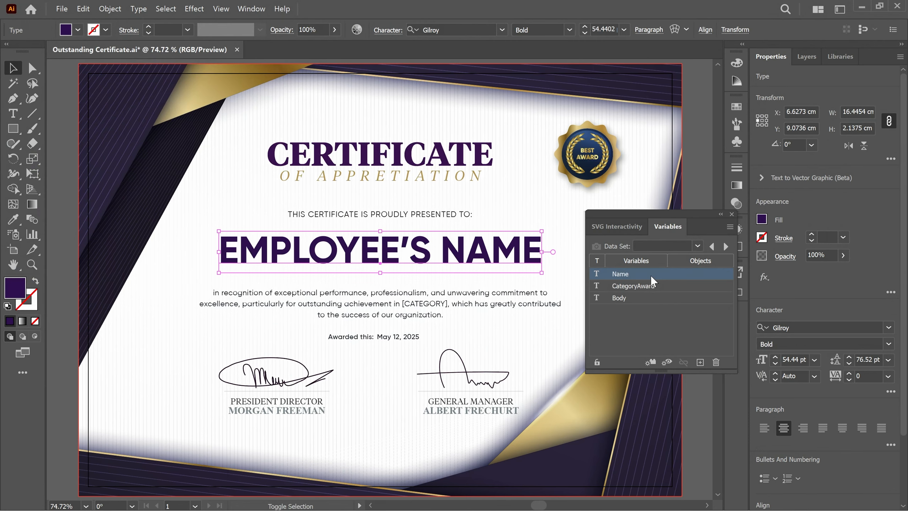
pyautogui.click(655, 361)
pyautogui.click(447, 313)
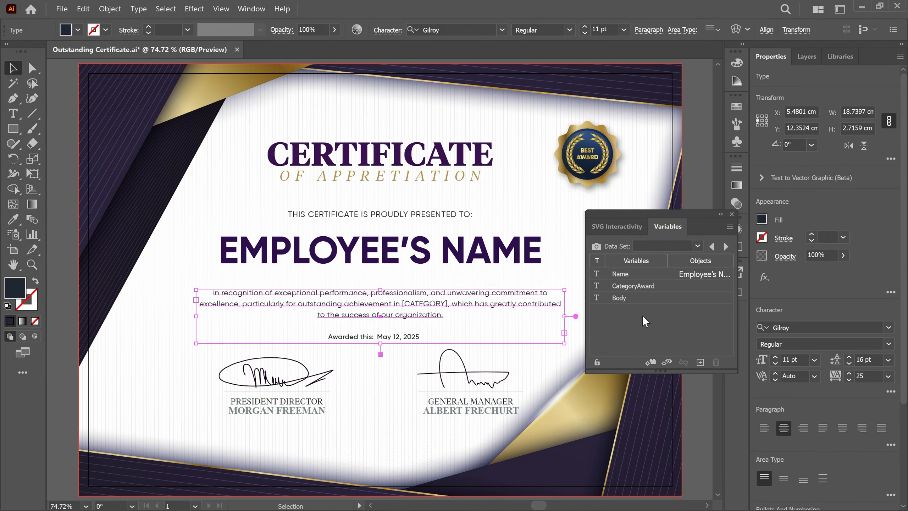
pyautogui.click(666, 298)
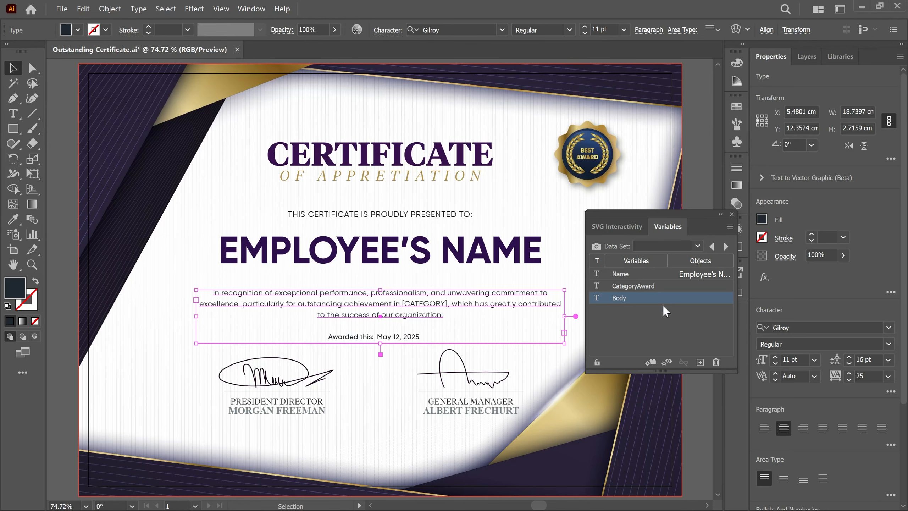
pyautogui.click(650, 363)
pyautogui.click(668, 325)
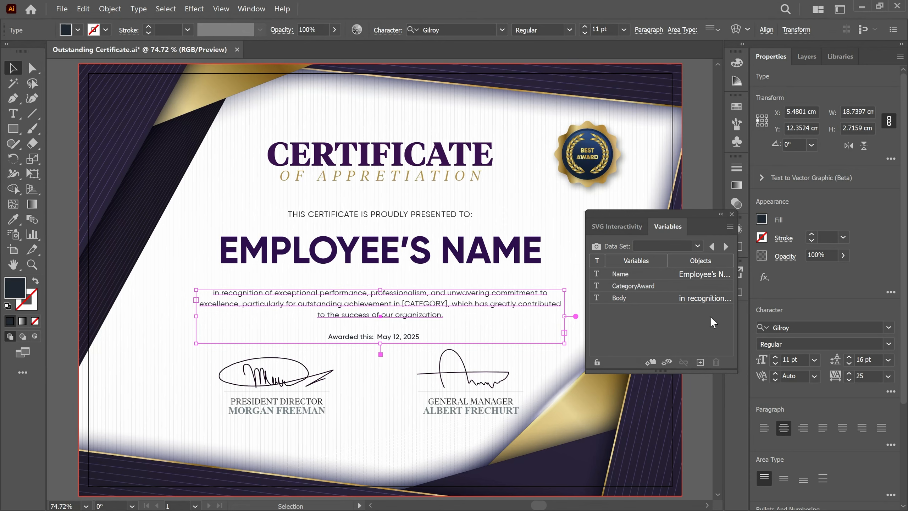
pyautogui.click(697, 245)
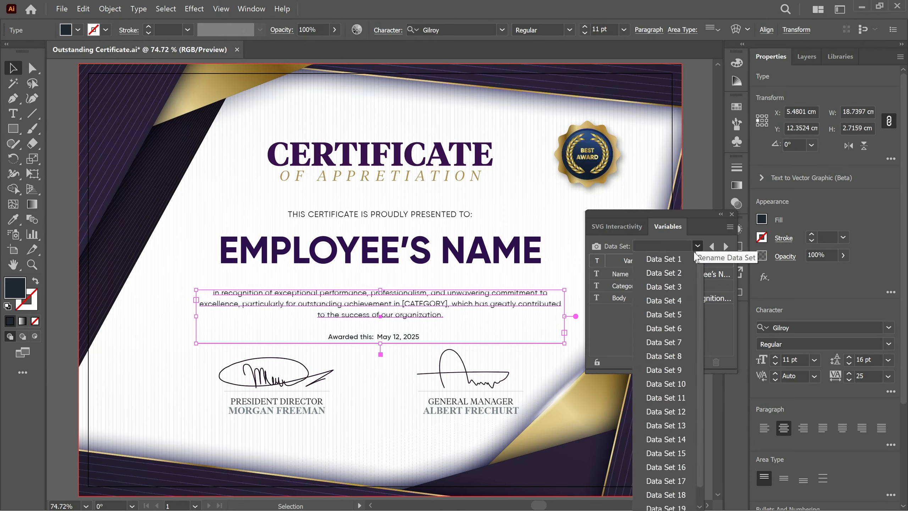
pyautogui.click(686, 260)
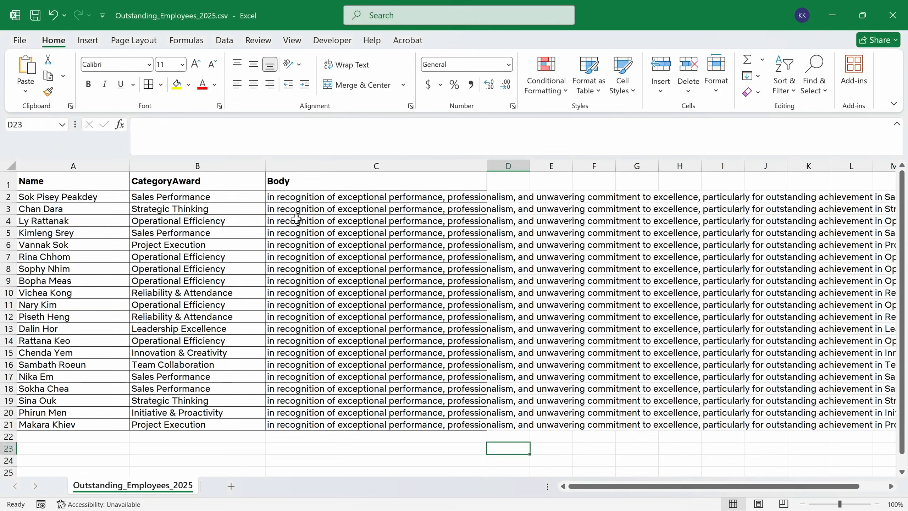
# Overwrite the name in Excel cell A2 with another employee's full name, then go back to Illustrator
pyautogui.click(95, 196)
pyautogui.moveTo(231, 128); pyautogui.dragTo(114, 131)
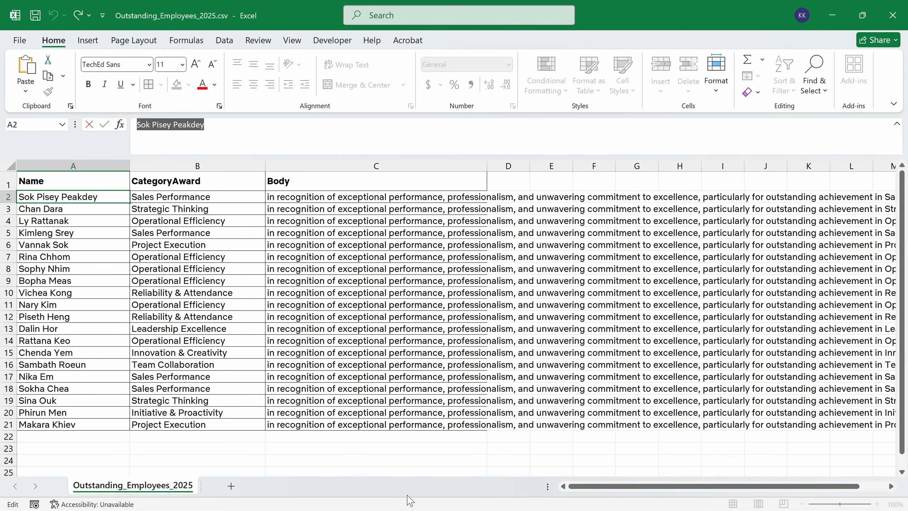
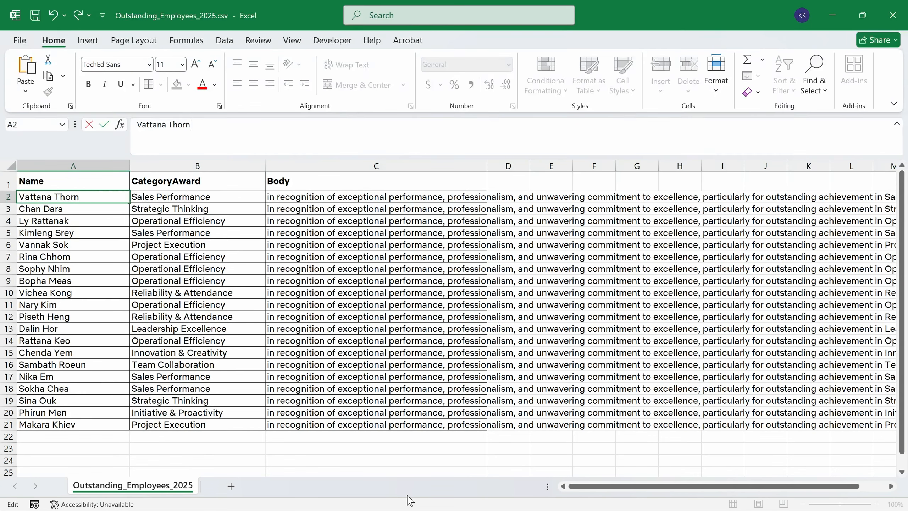
pyautogui.press('Return')
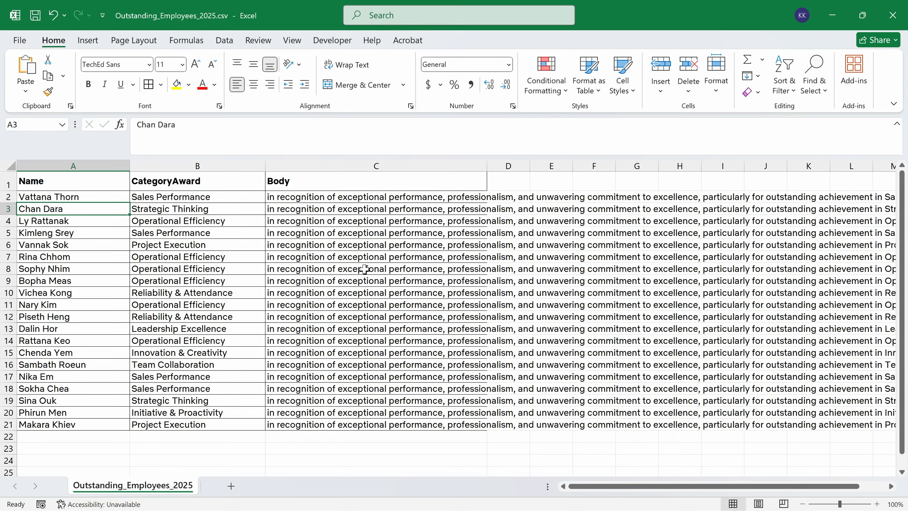
pyautogui.hotkey('alt', 'Tab')
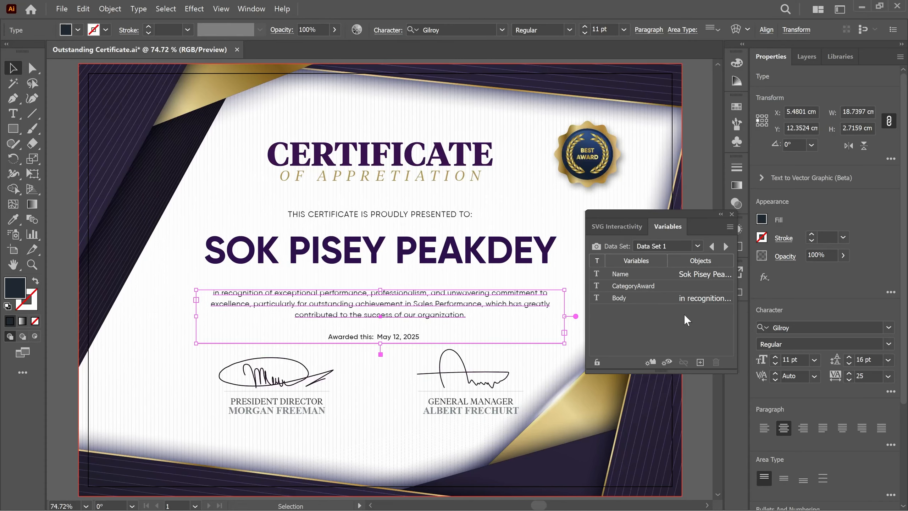
# Reselect Data Set 1, then reimport Outstanding_Employees_2025.csv as the variable library
pyautogui.click(698, 247)
pyautogui.click(681, 260)
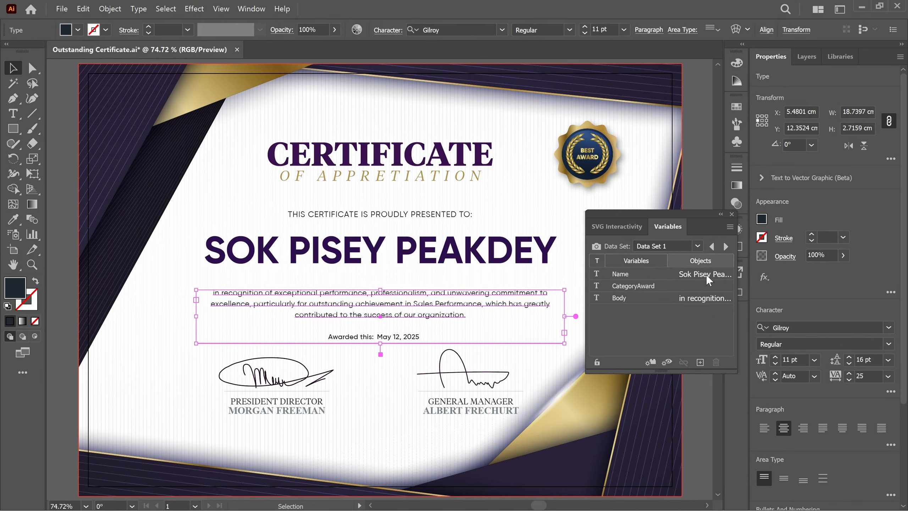
pyautogui.click(618, 278)
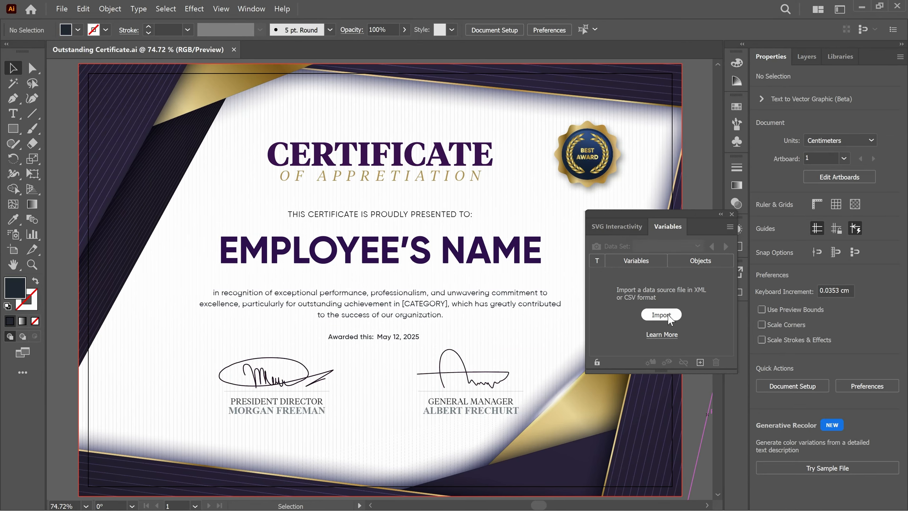
pyautogui.click(662, 314)
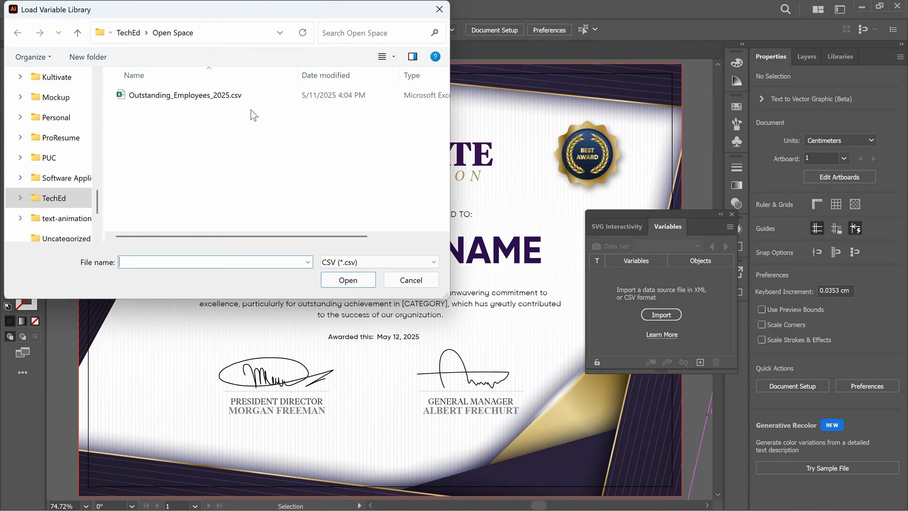
pyautogui.click(252, 97)
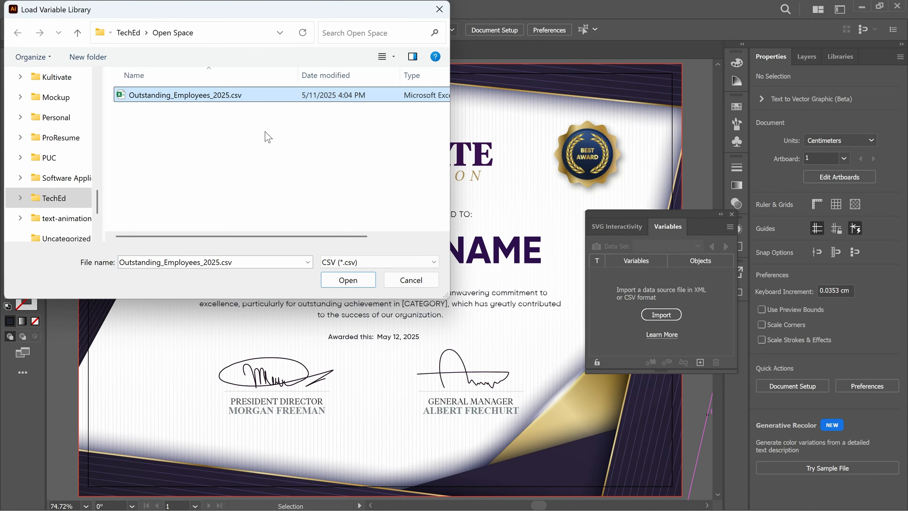
pyautogui.click(349, 281)
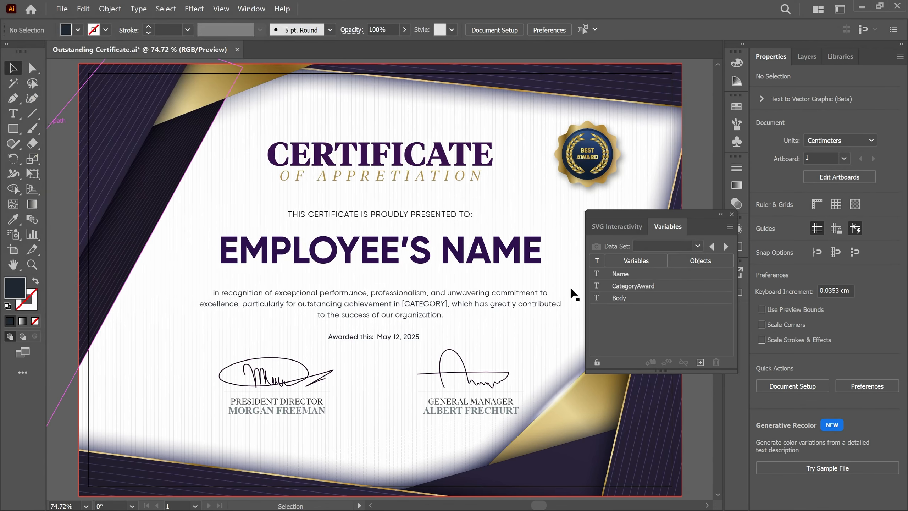
# Bind the name text to the Name variable and the paragraph to the Body variable
pyautogui.click(506, 258)
pyautogui.click(662, 274)
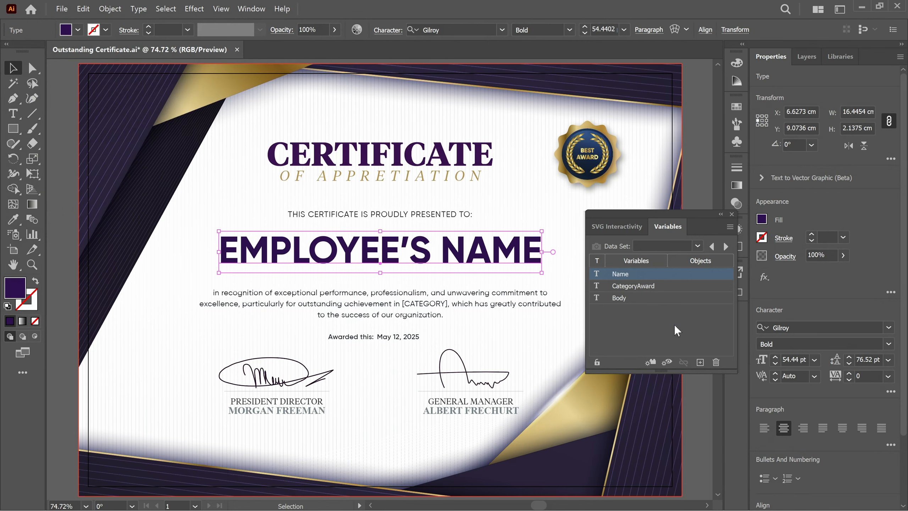
pyautogui.click(651, 363)
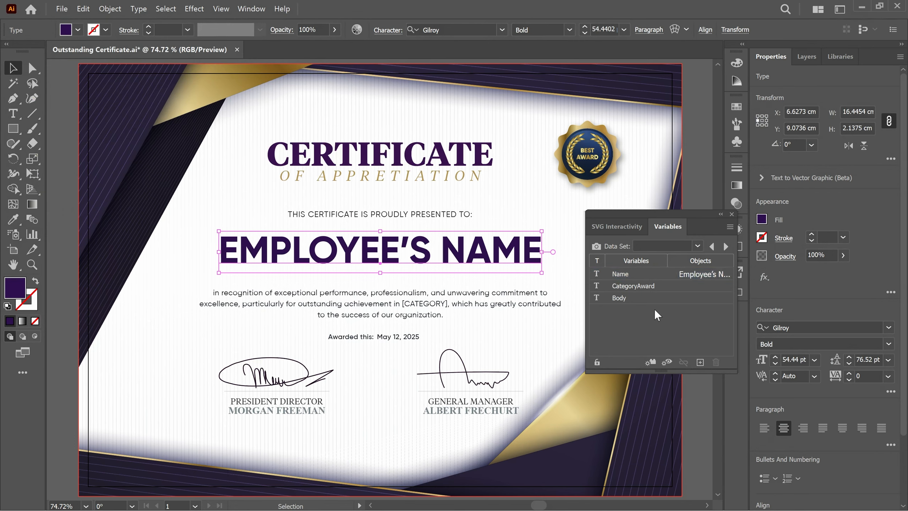
pyautogui.click(660, 298)
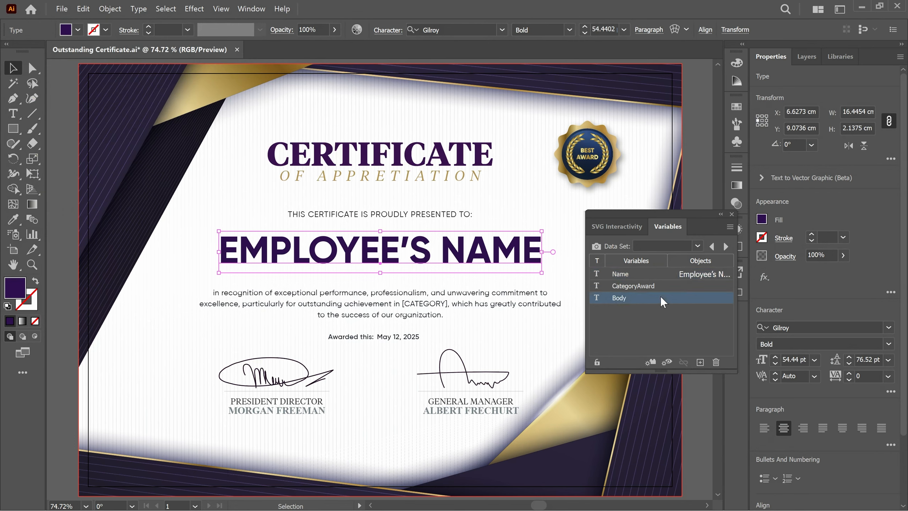
pyautogui.click(422, 310)
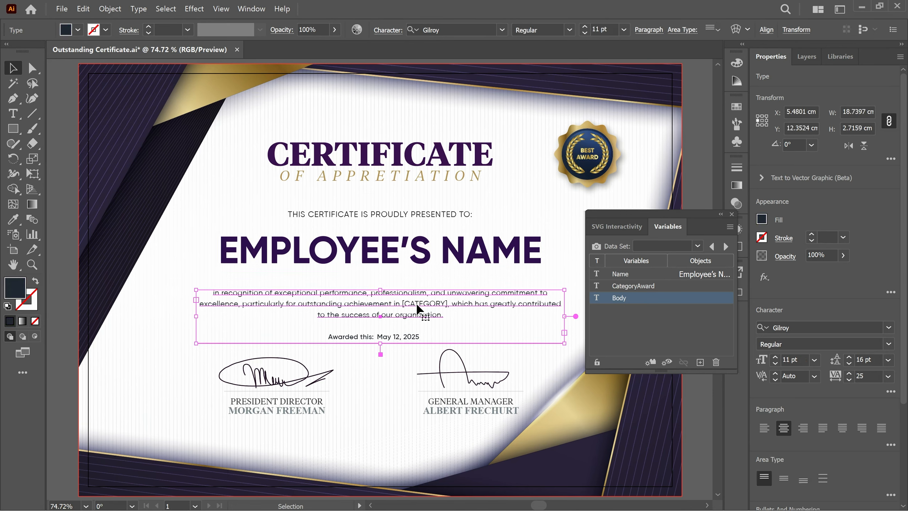
pyautogui.click(651, 362)
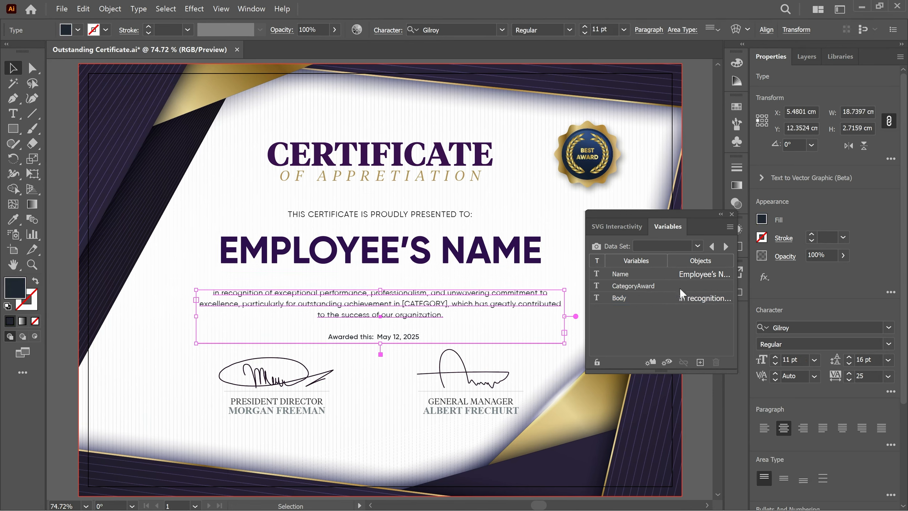
# Show Data Set 1 on the certificate and deselect all artwork
pyautogui.click(698, 247)
pyautogui.click(683, 259)
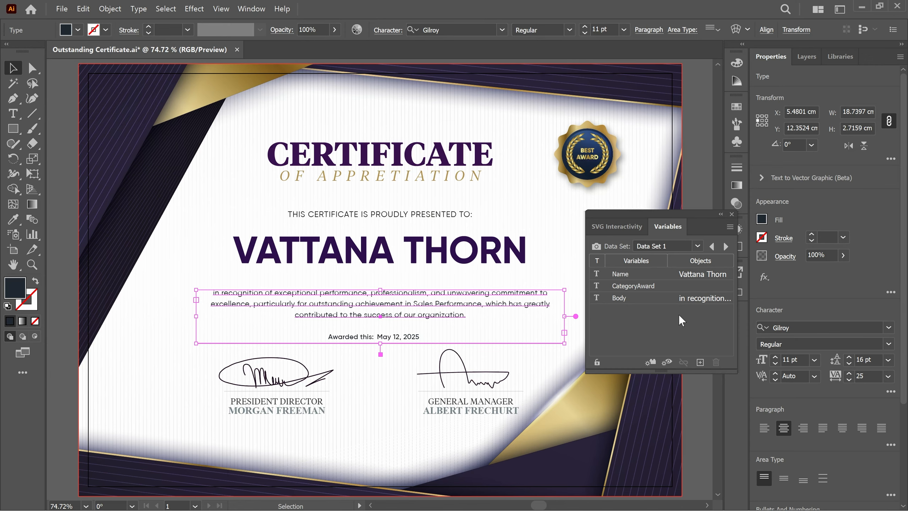
pyautogui.click(703, 418)
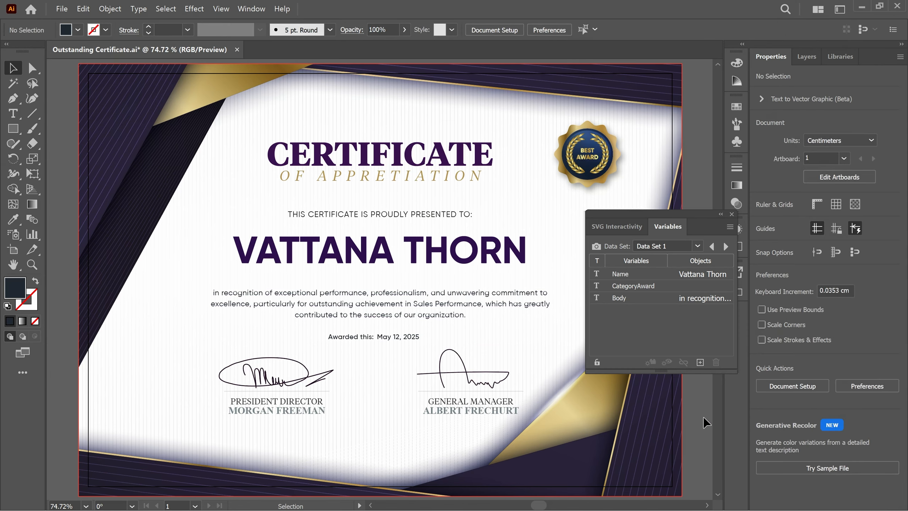
pyautogui.click(253, 9)
pyautogui.moveTo(249, 22)
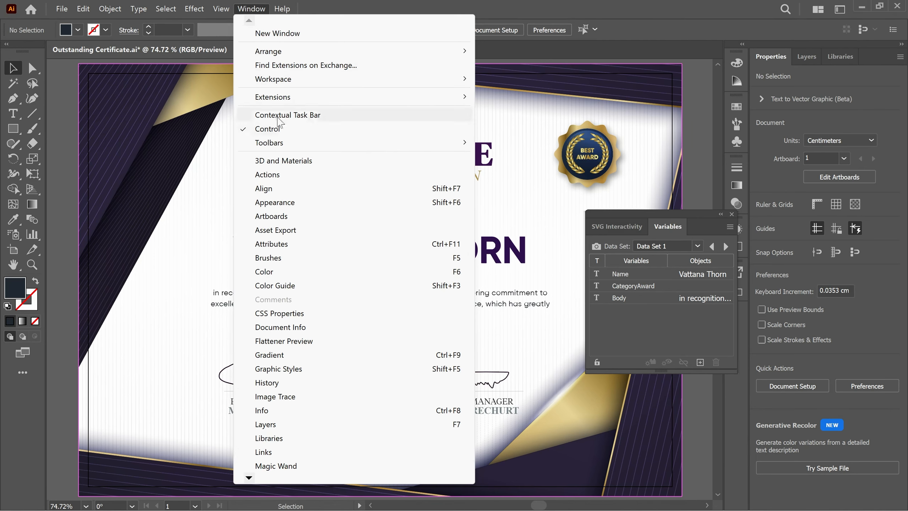
# Create a green action named 'Save a copy PDF' in Default Actions and start recording it
pyautogui.click(290, 178)
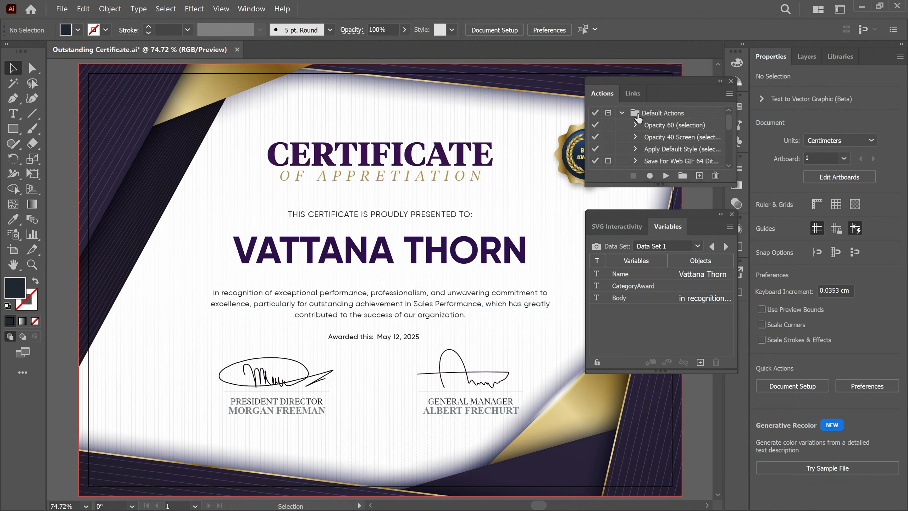
pyautogui.click(622, 114)
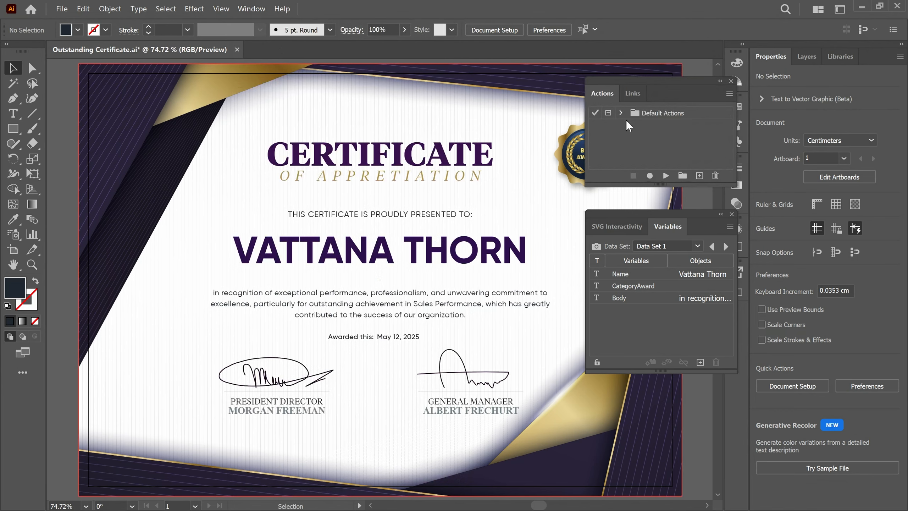
pyautogui.click(699, 174)
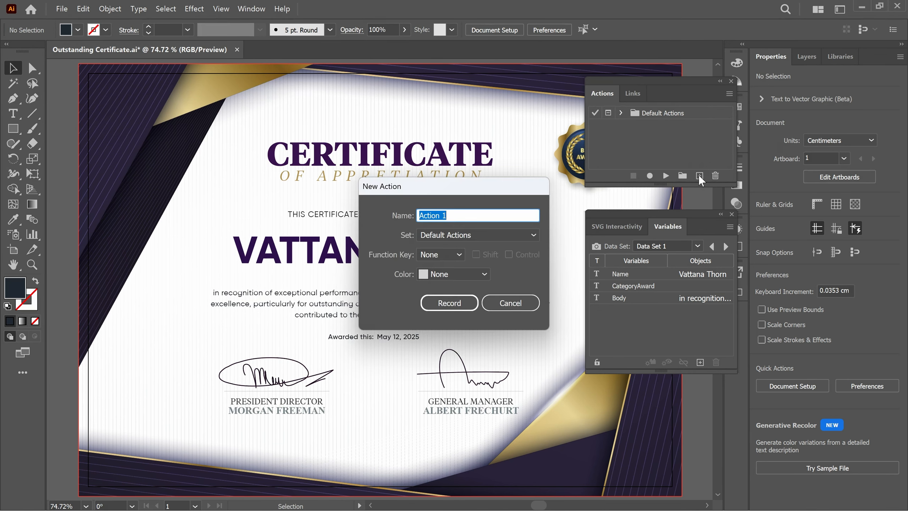
pyautogui.write('Save a copy PDF')
pyautogui.click(485, 274)
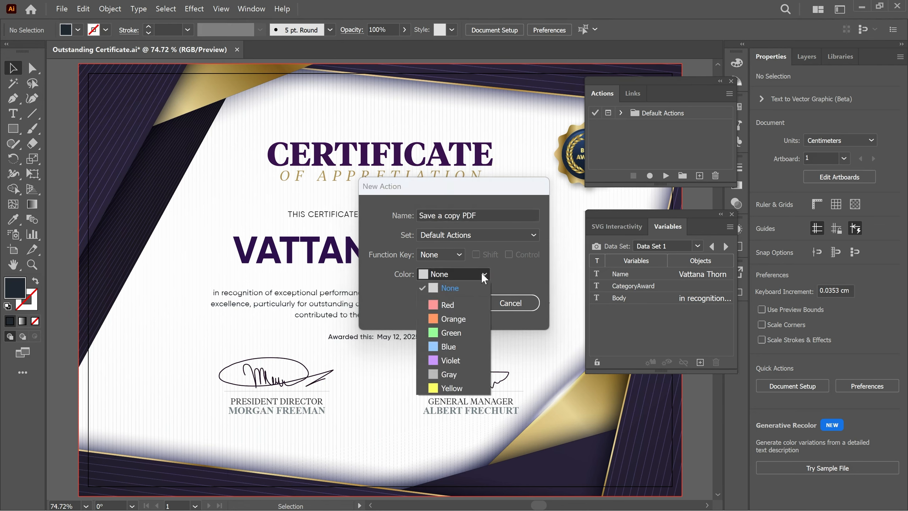
pyautogui.click(462, 333)
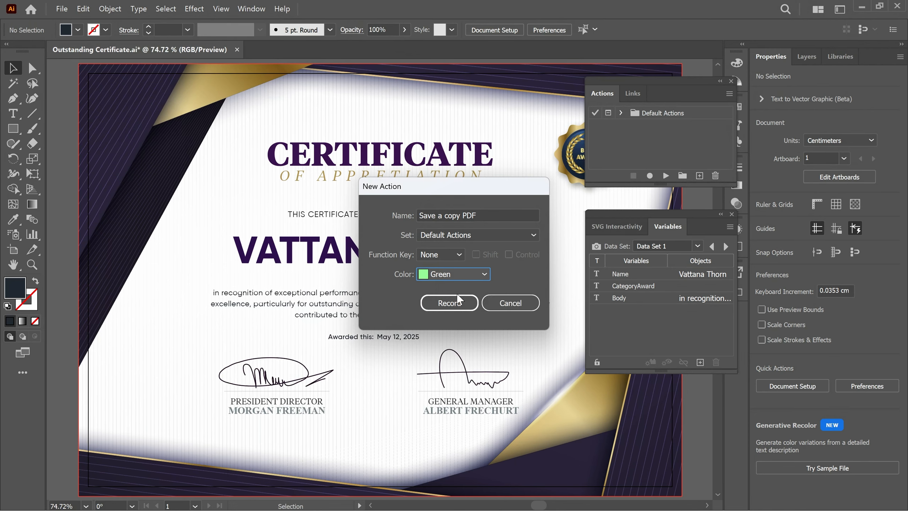
pyautogui.click(450, 303)
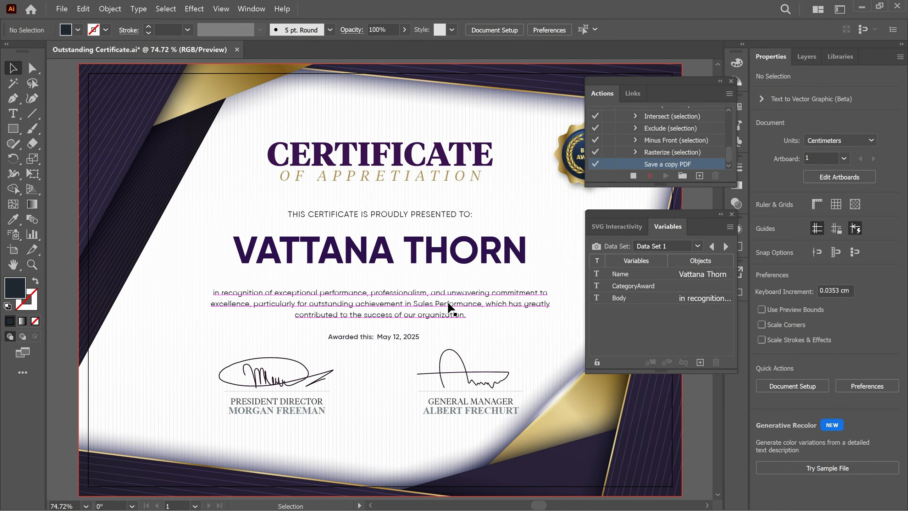
# Save a copy as Adobe PDF named Outstanding Certificate.pdf with the default PDF settings
pyautogui.click(61, 9)
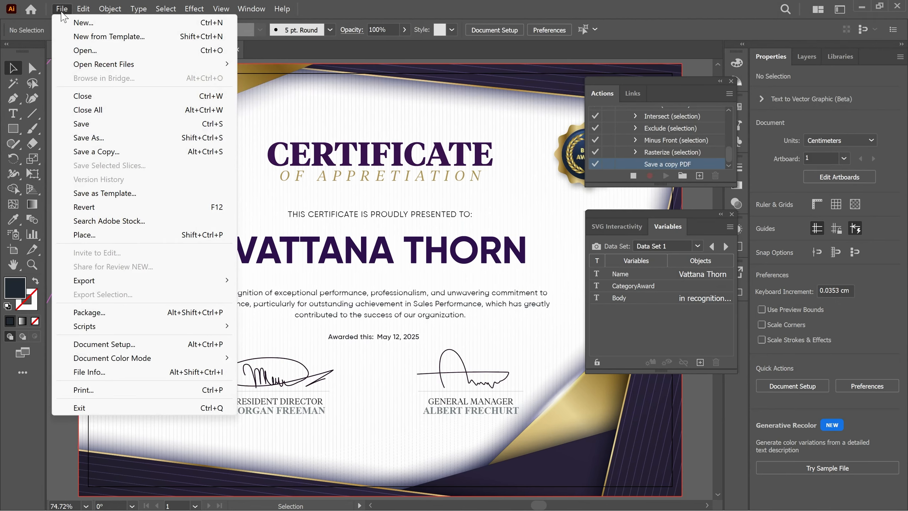
pyautogui.click(134, 152)
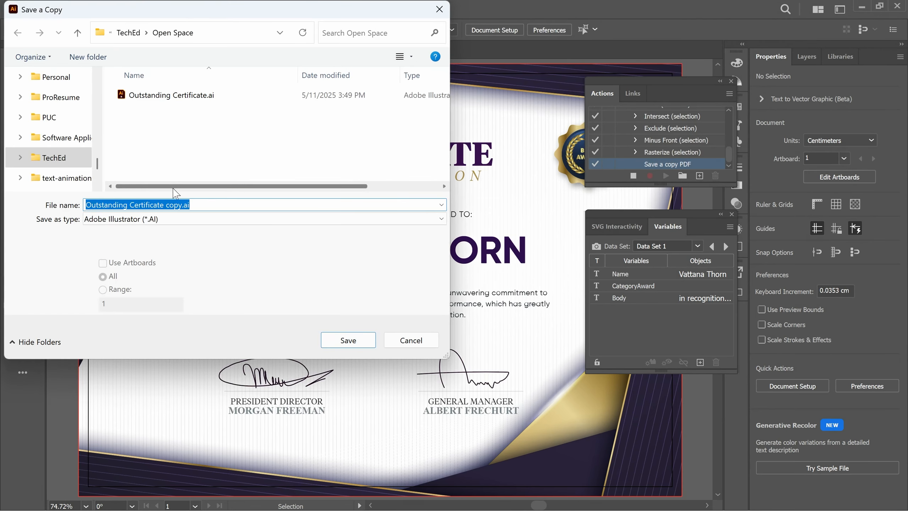
pyautogui.click(182, 204)
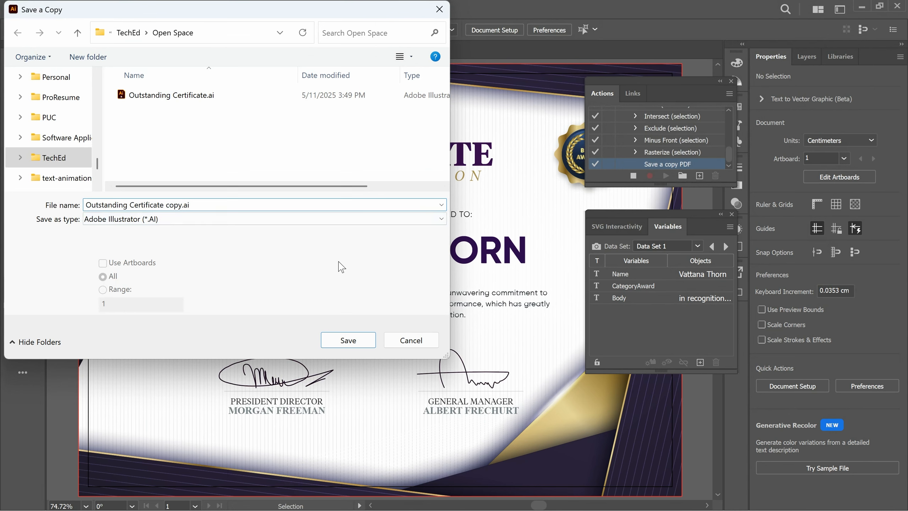
pyautogui.press('BackSpace')
pyautogui.press('BackSpace')
pyautogui.press('BackSpace')
pyautogui.press('BackSpace')
pyautogui.press('BackSpace')
pyautogui.click(327, 219)
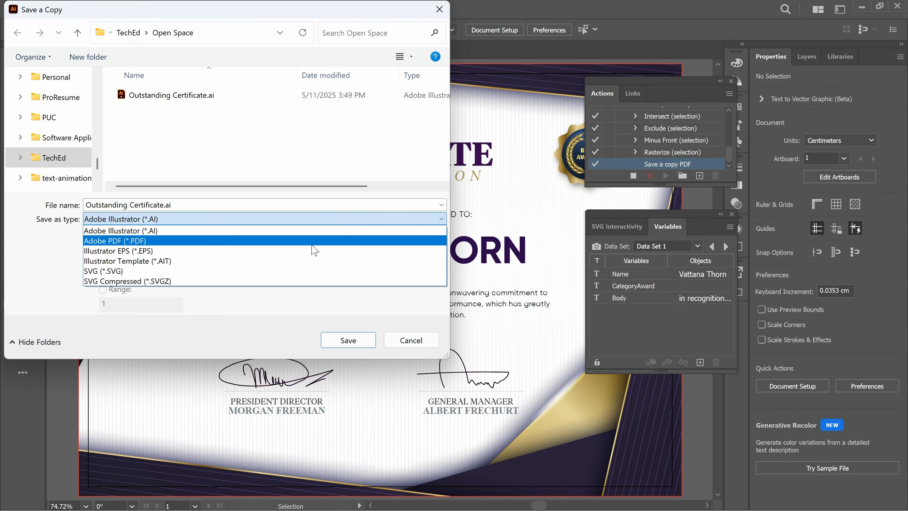
pyautogui.click(312, 243)
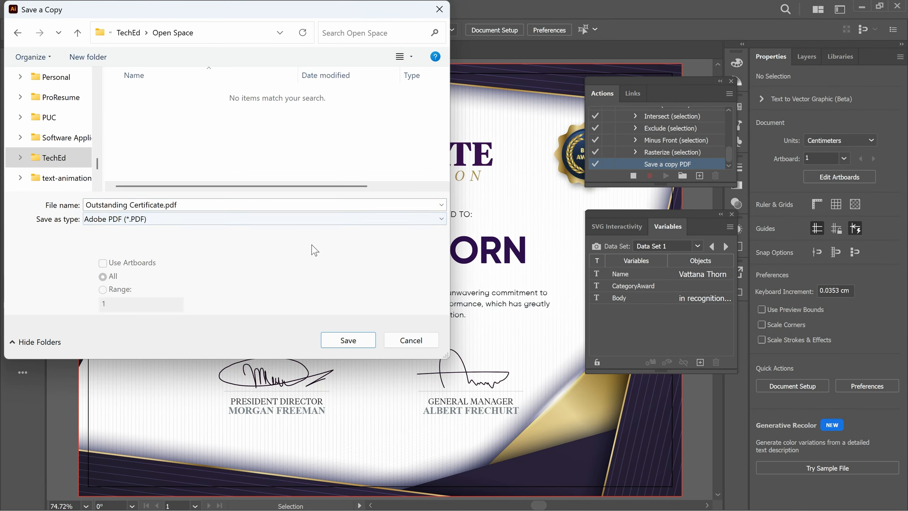
pyautogui.click(351, 337)
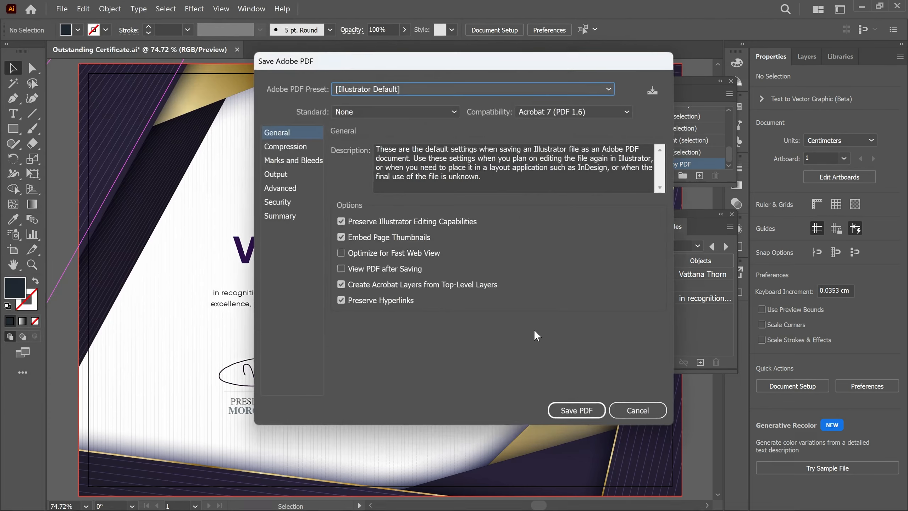
pyautogui.click(577, 411)
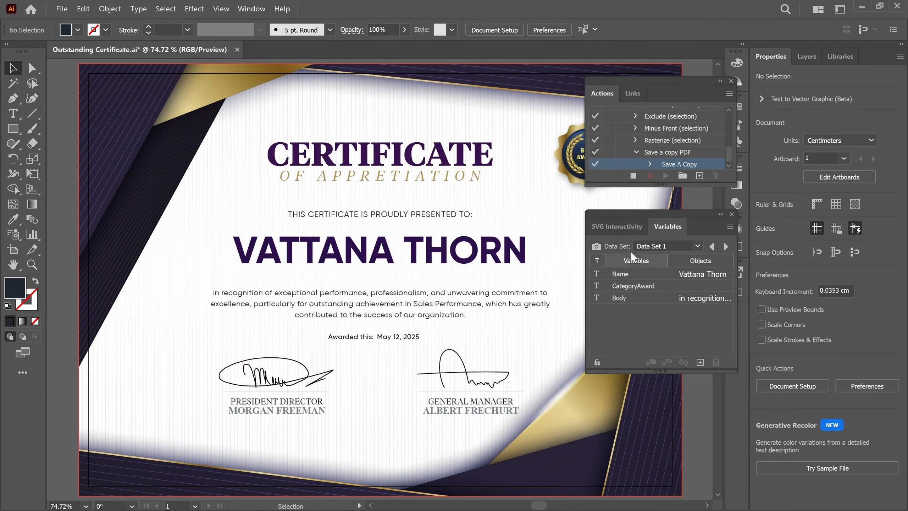
pyautogui.click(635, 176)
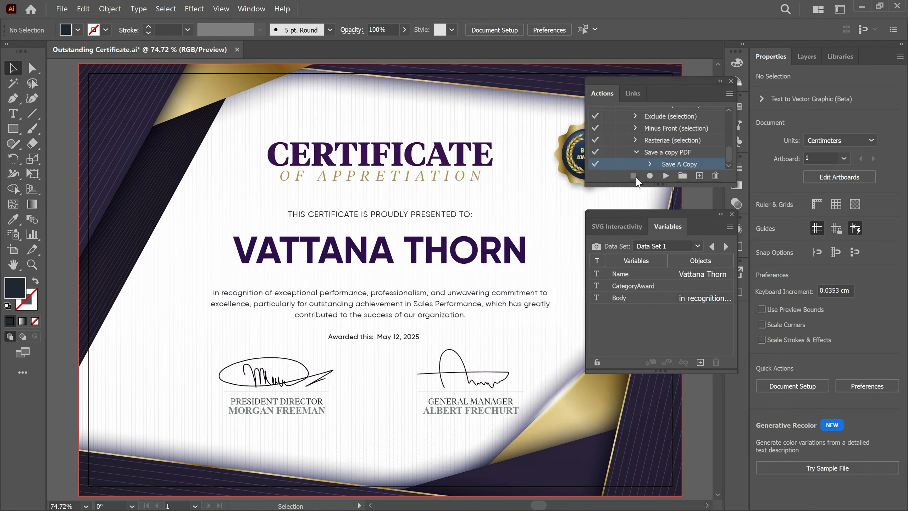
pyautogui.hotkey('alt', 'Tab')
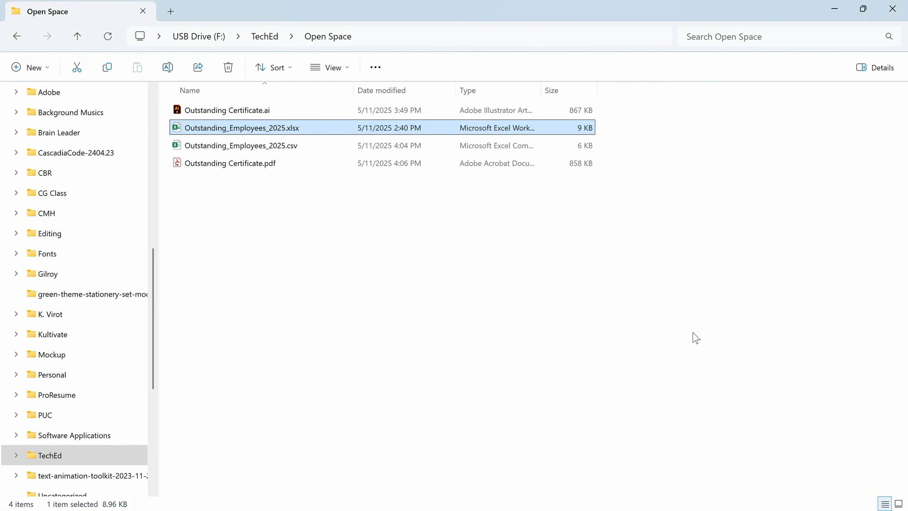
pyautogui.doubleClick(302, 163)
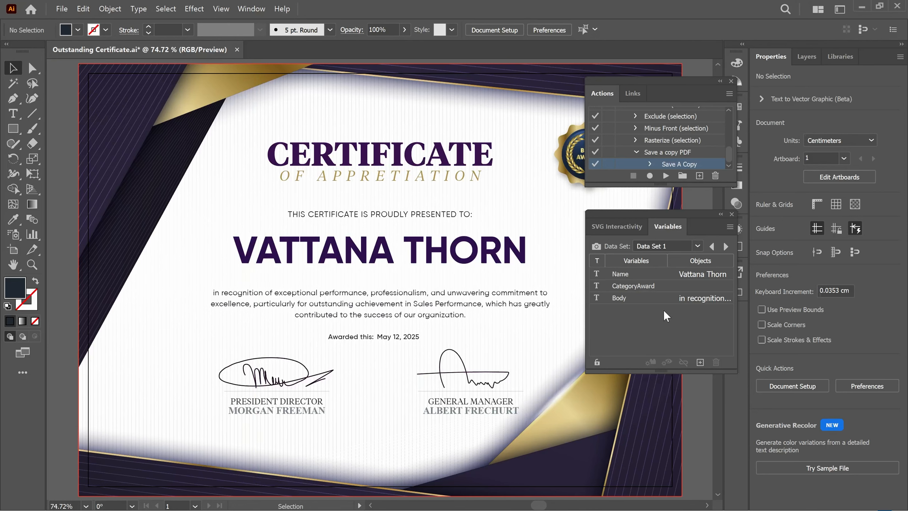
# Switch the certificate to Data Set 2 and play the Save a copy PDF action
pyautogui.click(697, 246)
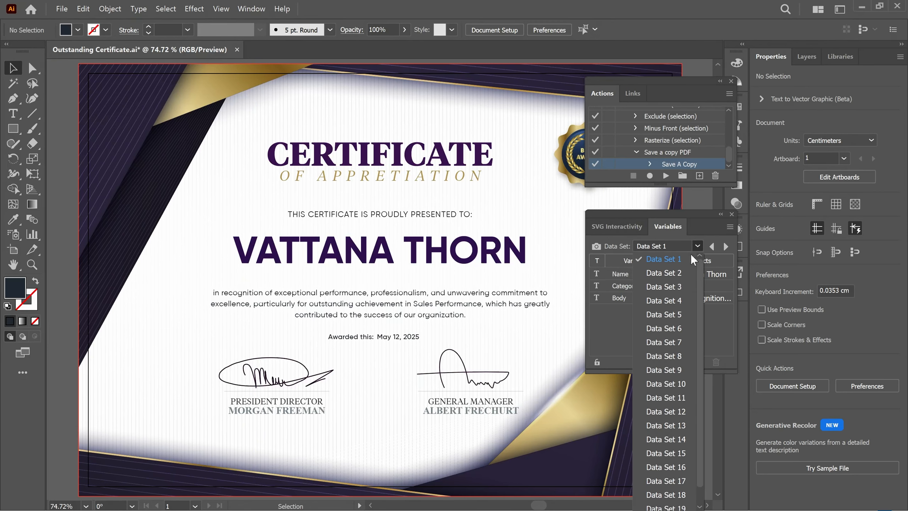
pyautogui.click(683, 275)
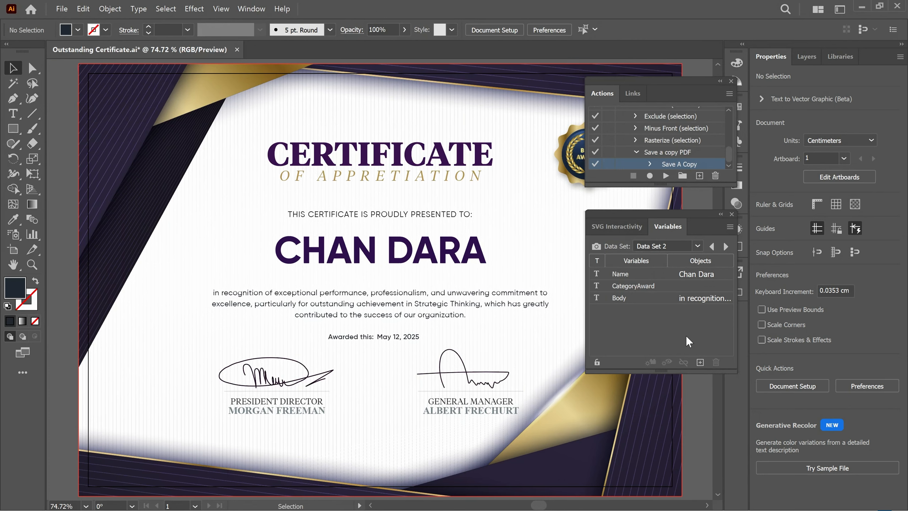
pyautogui.click(666, 174)
pyautogui.hotkey('alt', 'Tab')
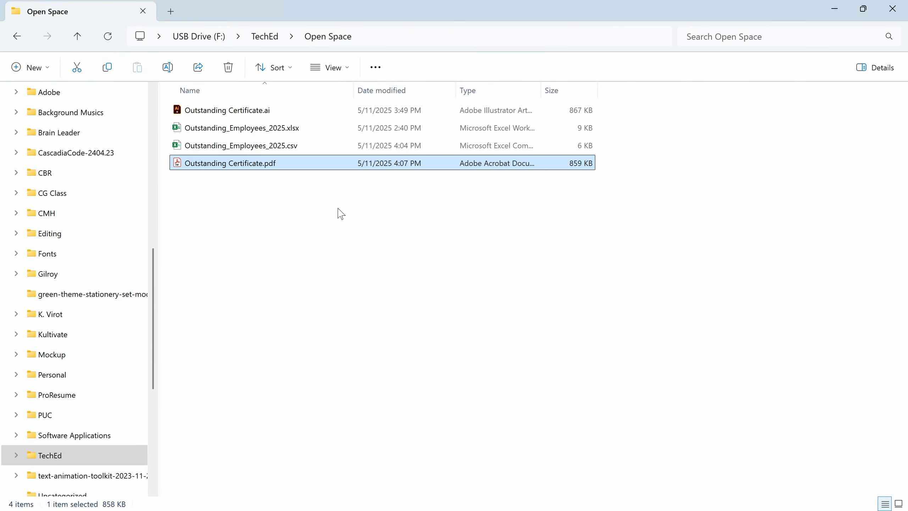
# Open Outstanding Certificate.pdf in Acrobat to verify Data Set 2's content, then close it
pyautogui.doubleClick(323, 166)
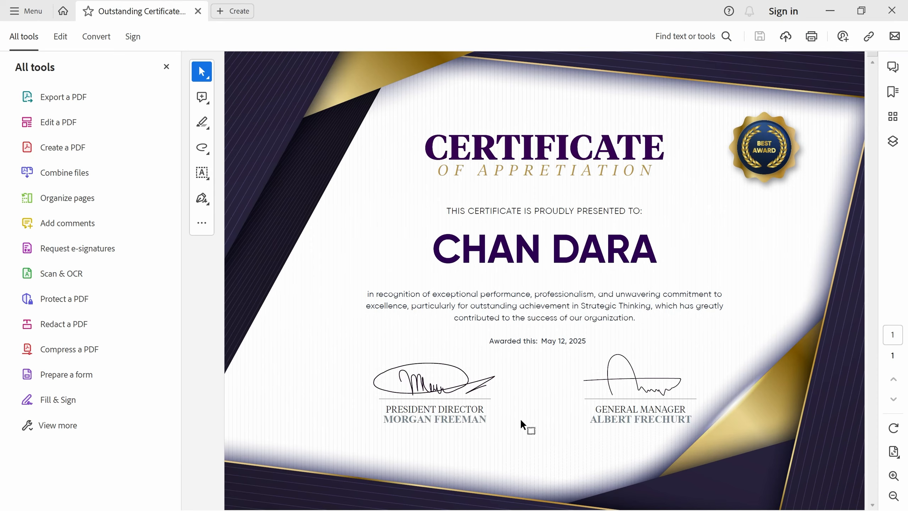
pyautogui.click(892, 11)
pyautogui.hotkey('alt', 'Tab')
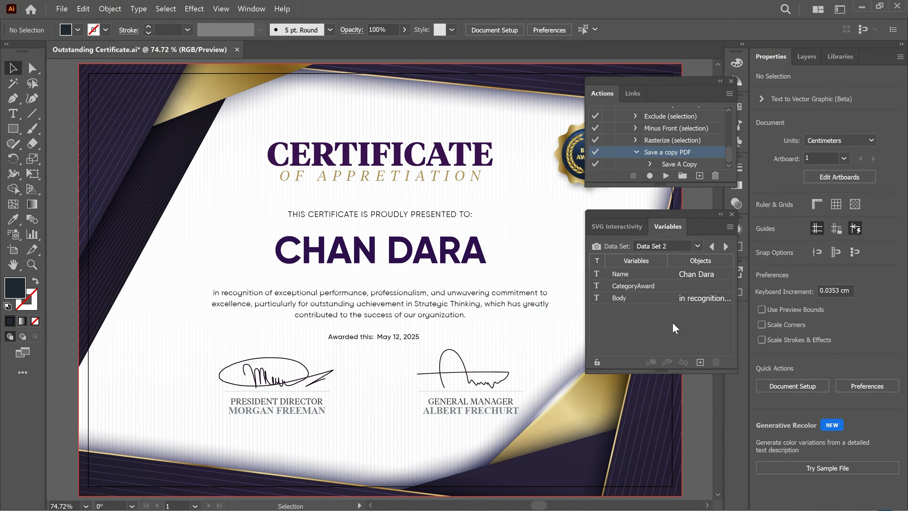
# Batch-run Save a copy PDF over all data sets into Open Space, naming files by data set name
pyautogui.click(729, 94)
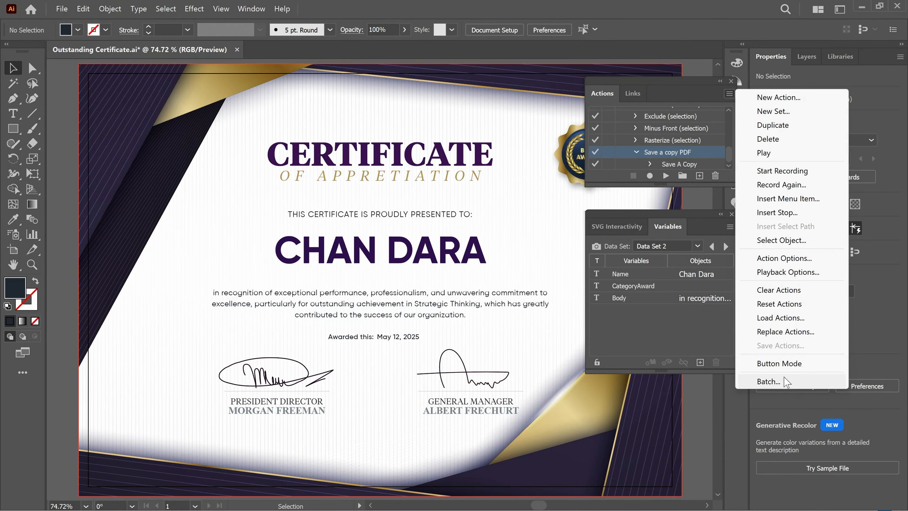
pyautogui.click(769, 382)
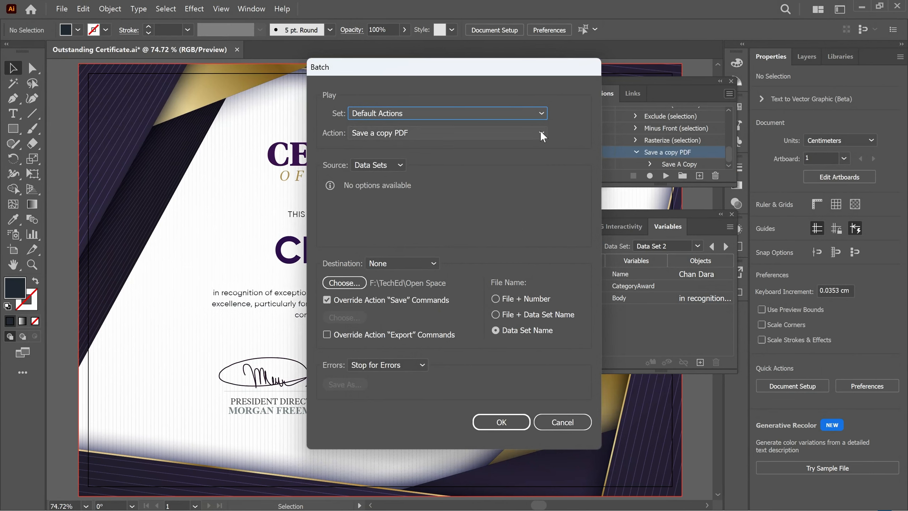
pyautogui.click(345, 283)
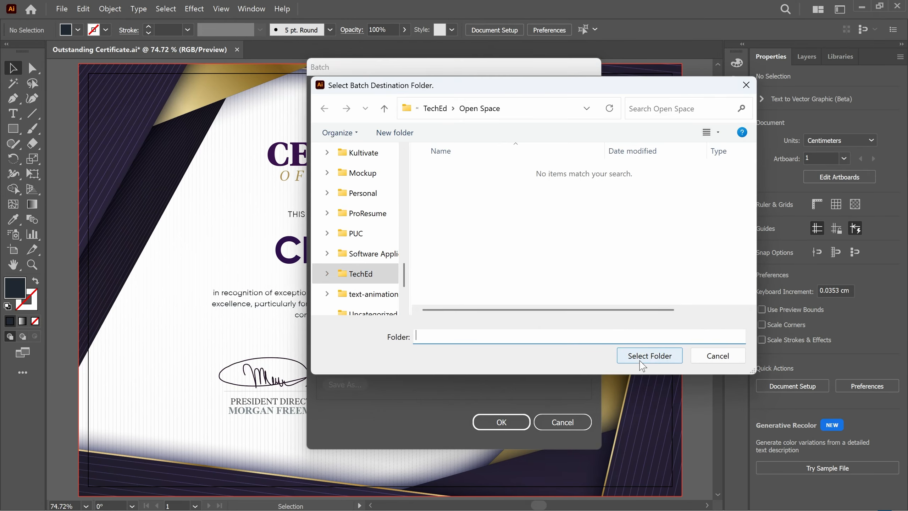
pyautogui.click(642, 360)
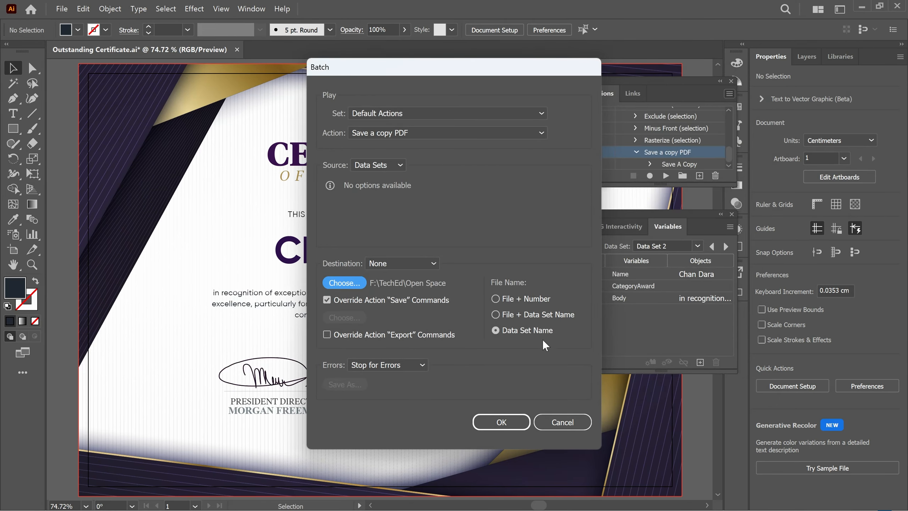
pyautogui.click(542, 328)
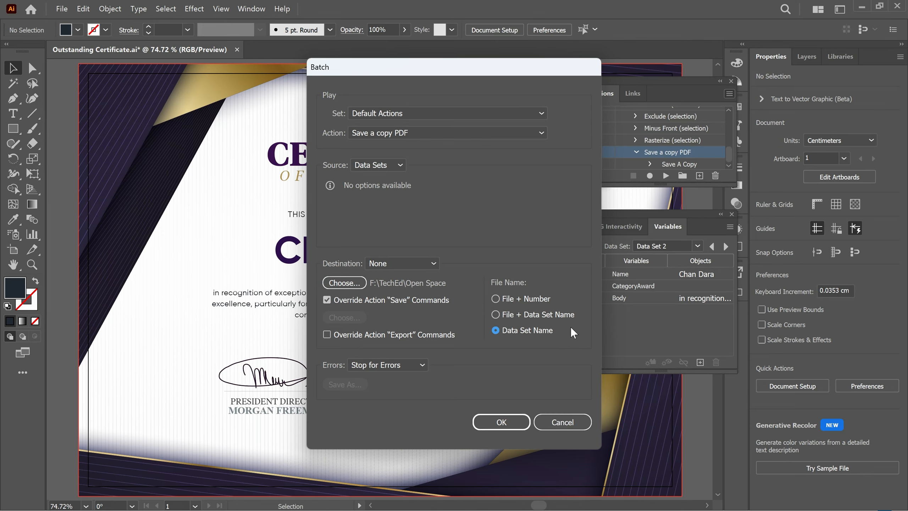
pyautogui.click(501, 422)
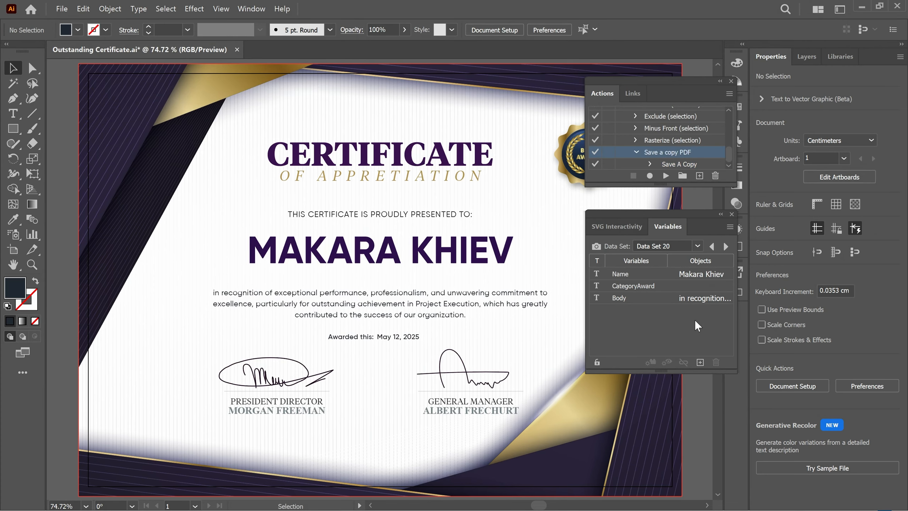
# Open Data Set 1.pdf from the Open Space folder to check the first certificate
pyautogui.hotkey('alt', 'Tab')
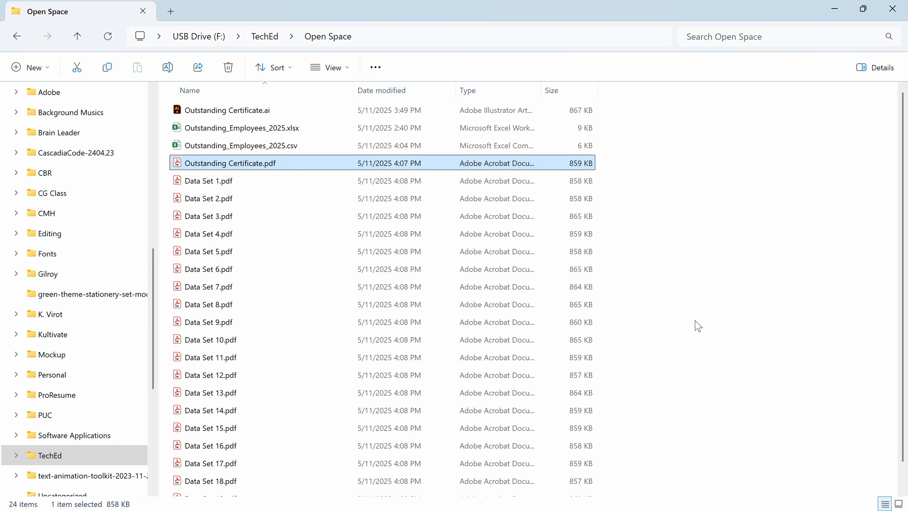
pyautogui.scroll(-1, 742, 320)
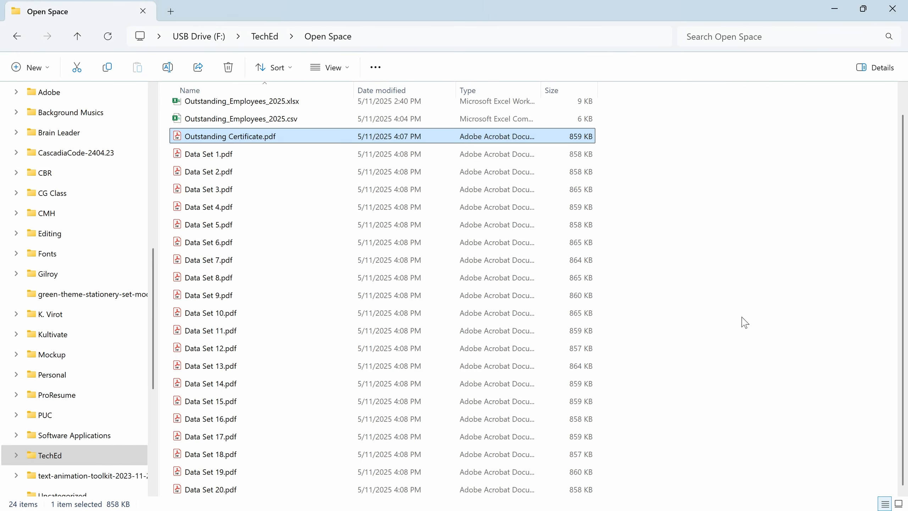
pyautogui.doubleClick(326, 155)
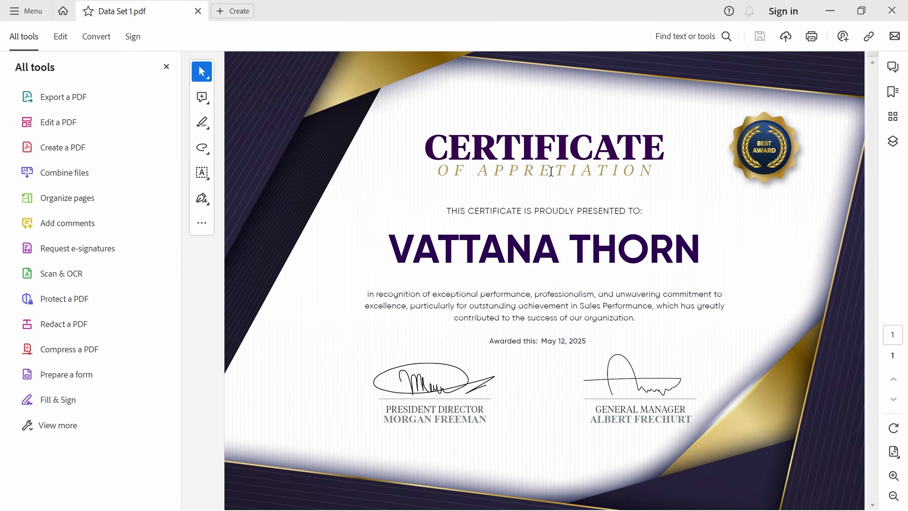
# Open Data Set 3.pdf, Data Set 10.pdf and Data Set 20.pdf from Explorer to verify them
pyautogui.hotkey('alt', 'Tab')
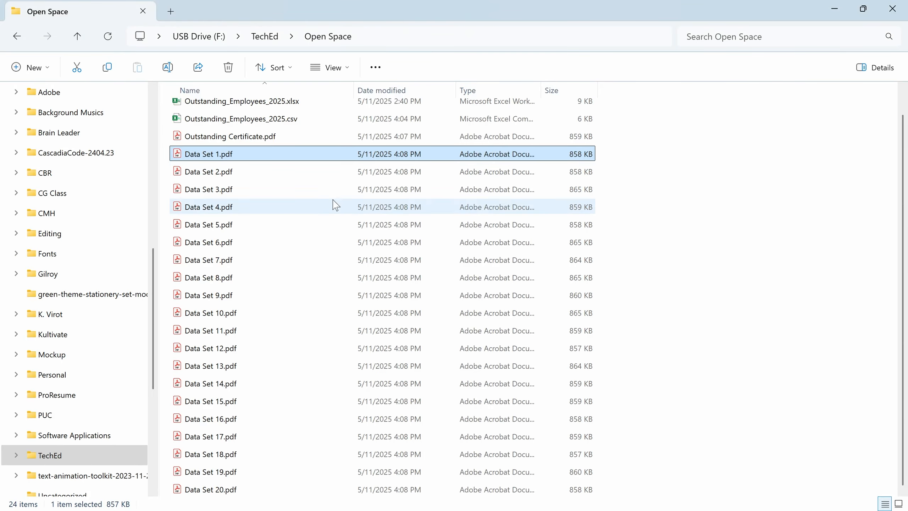
pyautogui.doubleClick(320, 191)
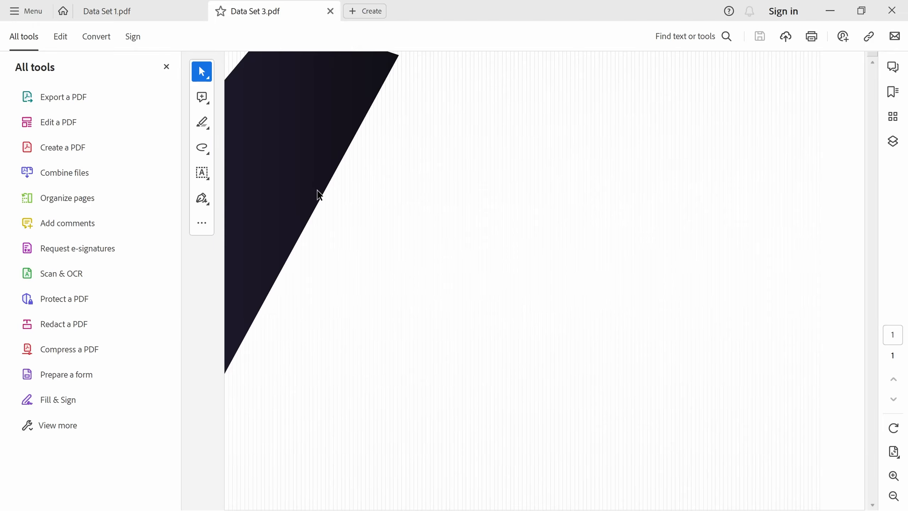
pyautogui.hotkey('alt', 'Tab')
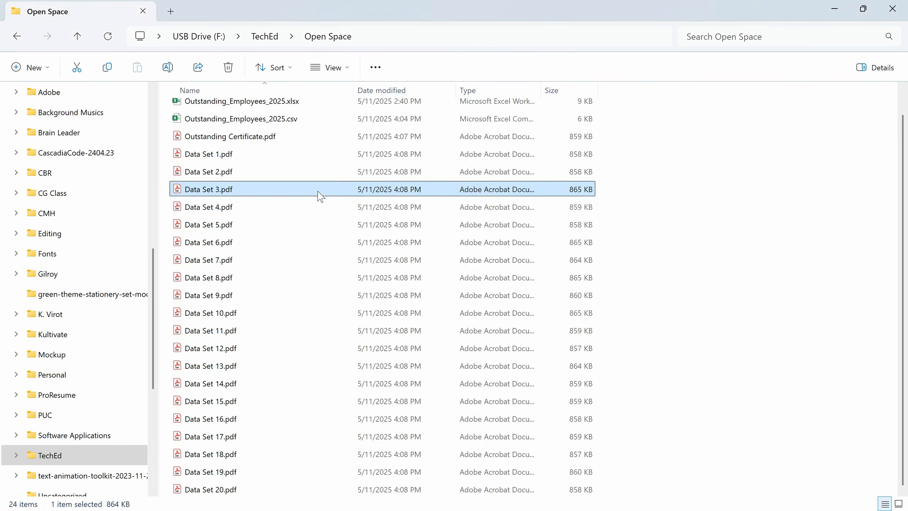
pyautogui.doubleClick(290, 310)
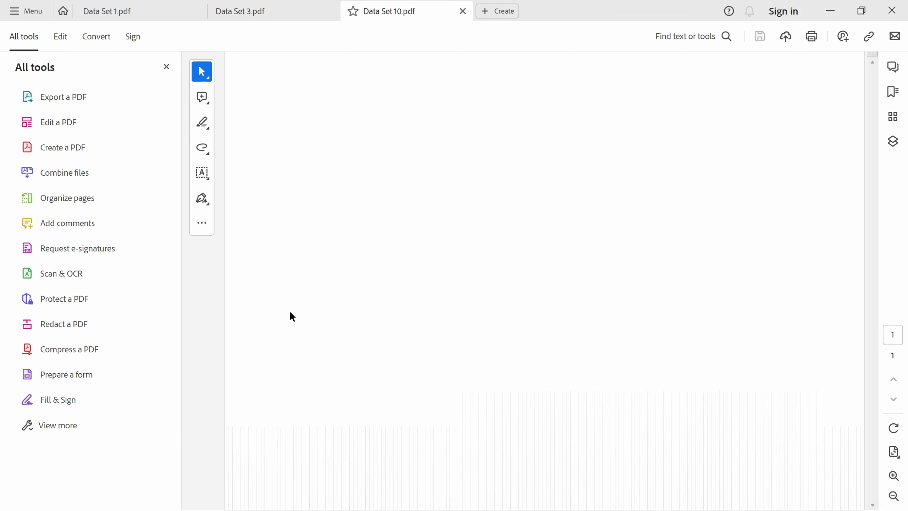
pyautogui.hotkey('alt', 'Tab')
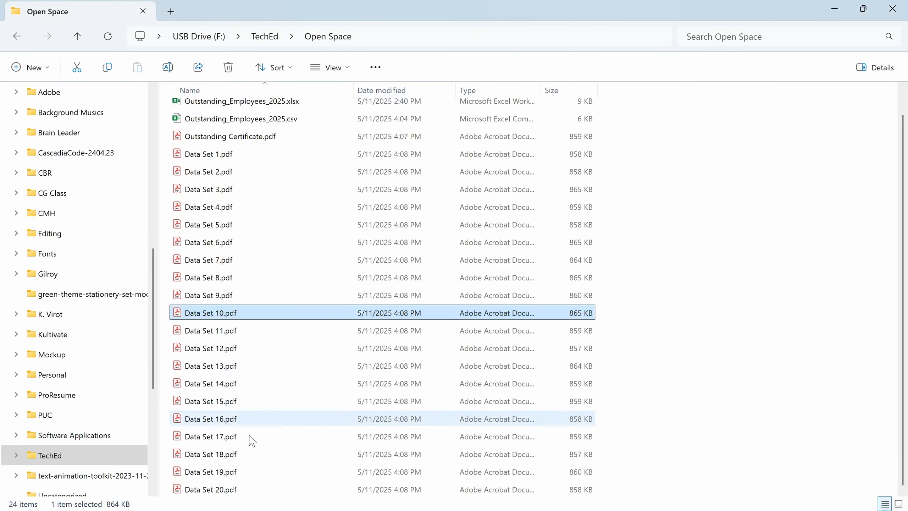
pyautogui.doubleClick(236, 487)
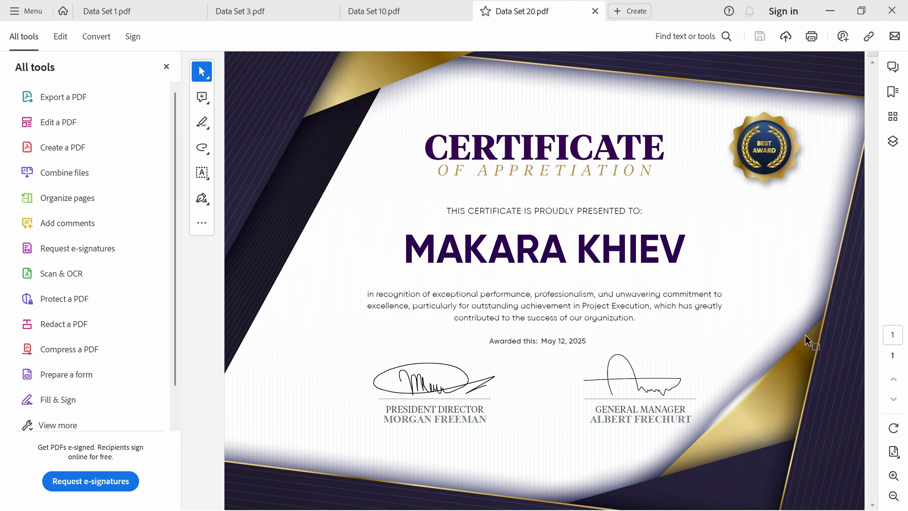
# Return to the certificate template and dismiss the Variables and Actions panels to clear the view
pyautogui.hotkey('alt', 'Tab')
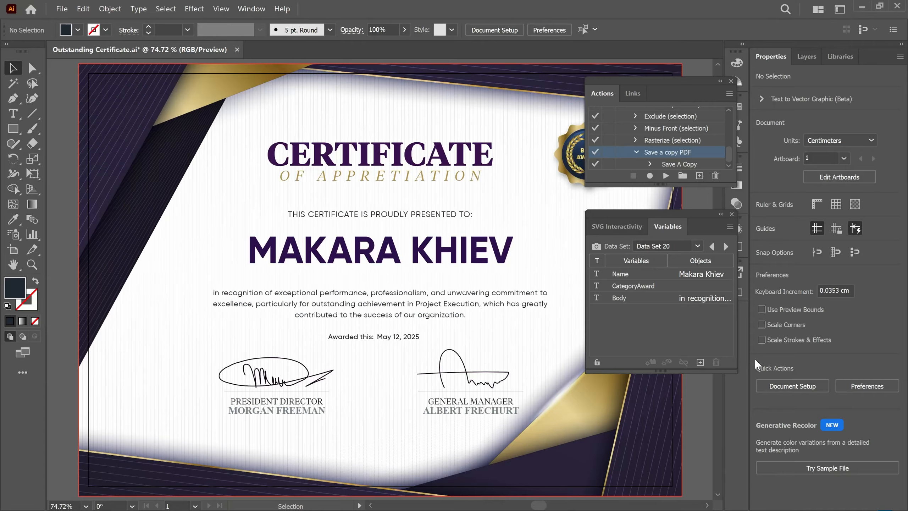
pyautogui.click(732, 214)
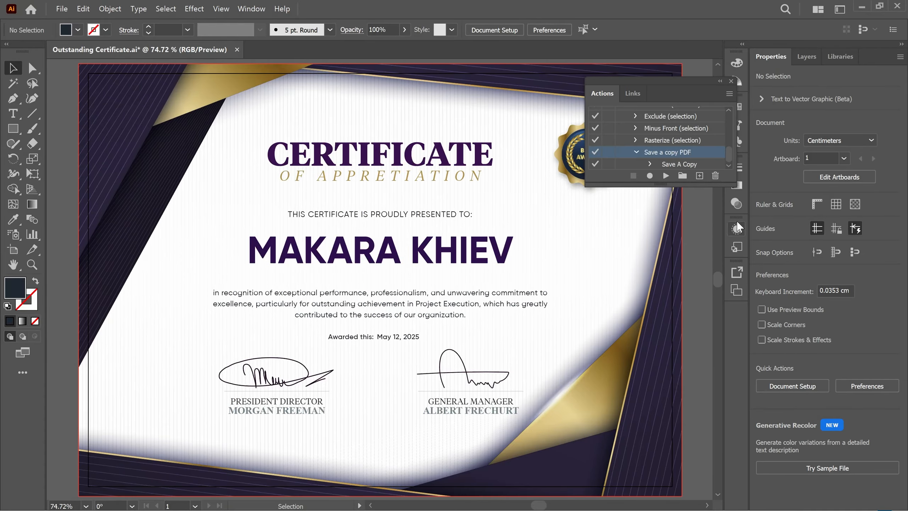
pyautogui.click(731, 82)
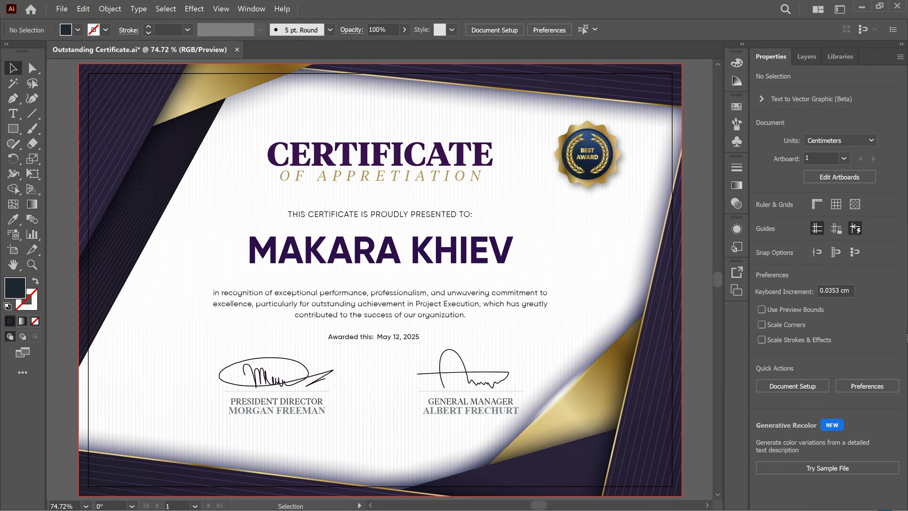